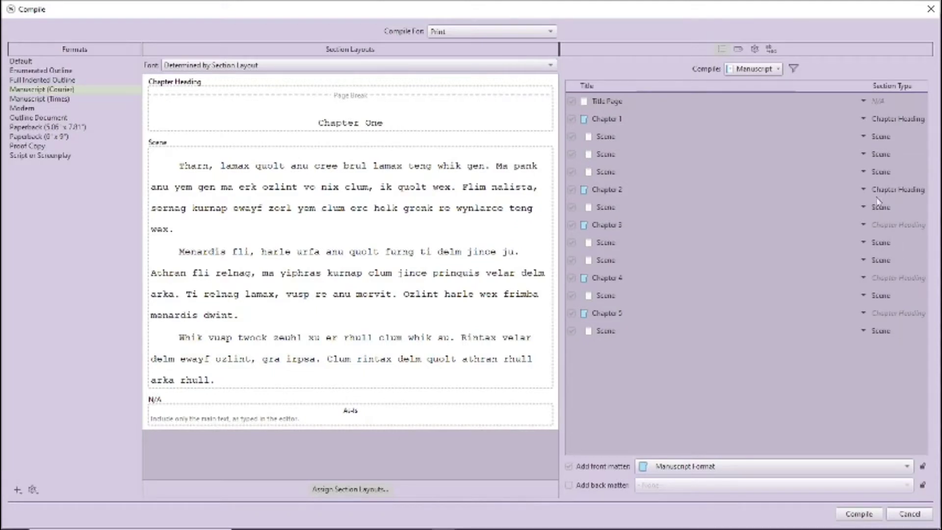
- Compile for ePub 3 Ebook, keeping Ebook front matter and adding the Back Matter folder as back matter
left_click(444, 32)
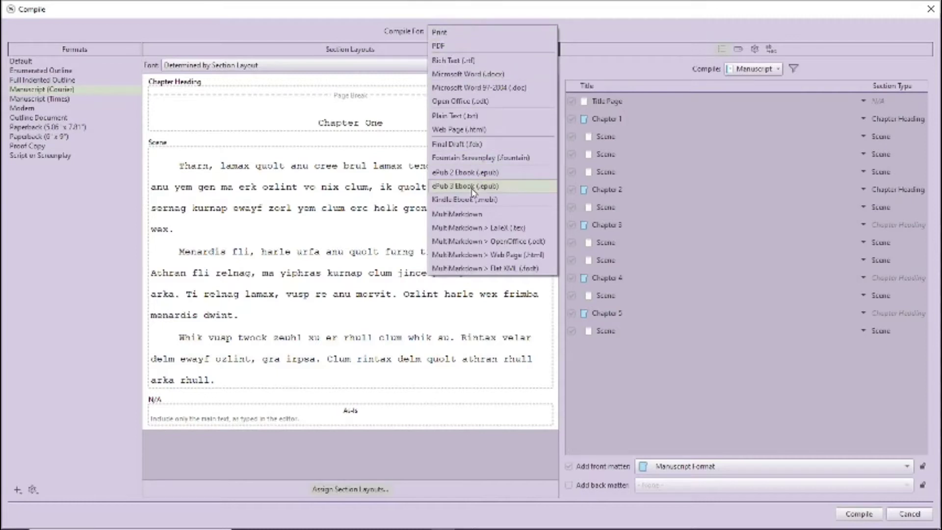
key("Escape")
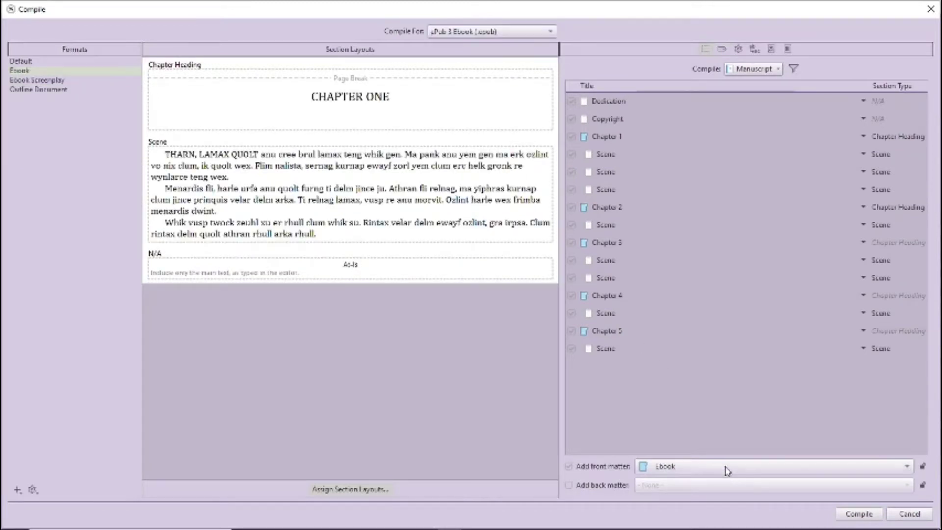
left_click(726, 470)
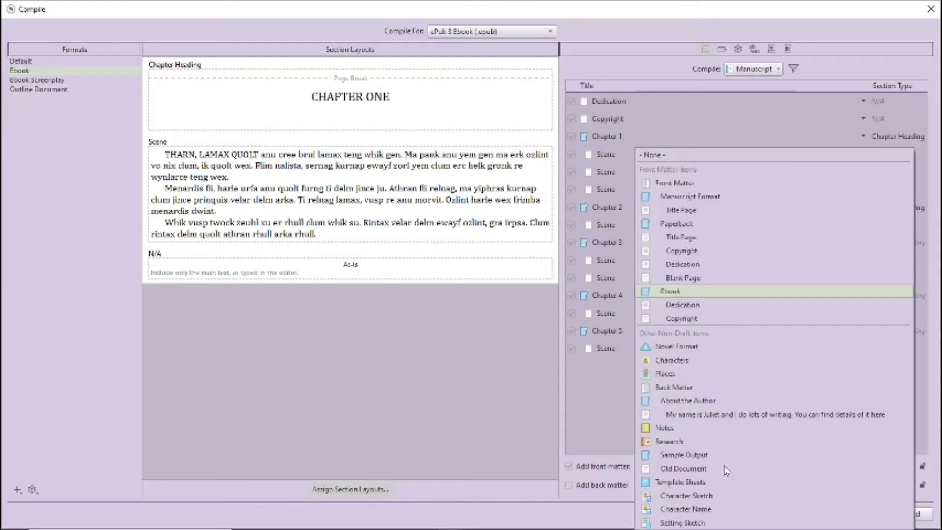
left_click(603, 425)
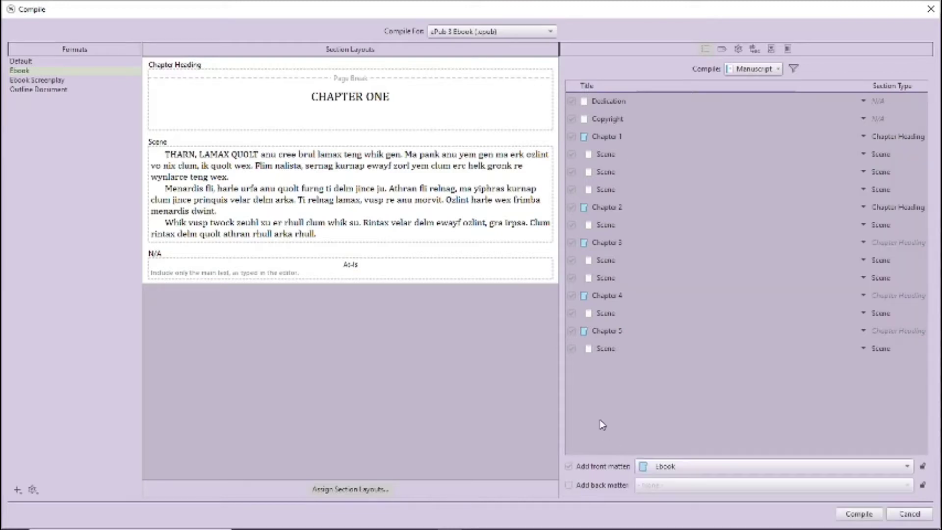
left_click(569, 486)
left_click(647, 486)
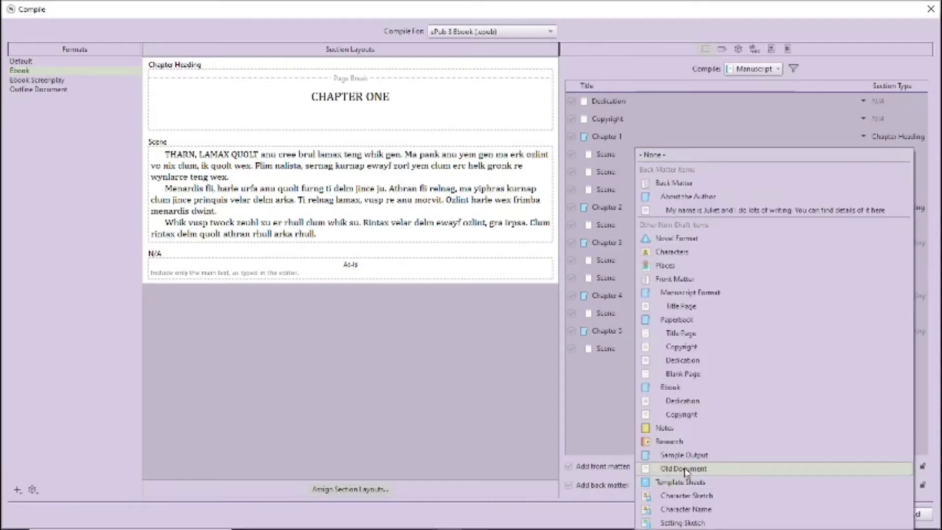
left_click(512, 368)
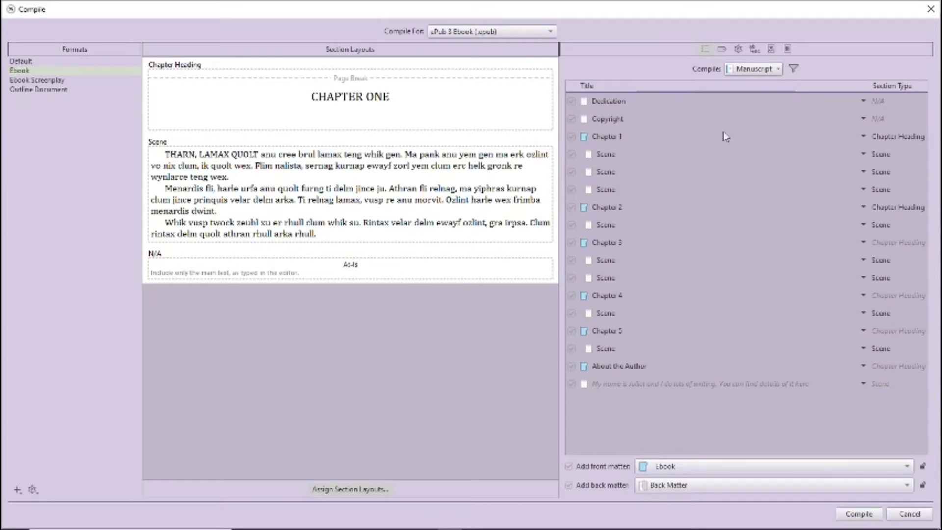
- Enter the metadata title 'The Book of Testing Times' plus the author's full name, forename and surname
left_click(738, 50)
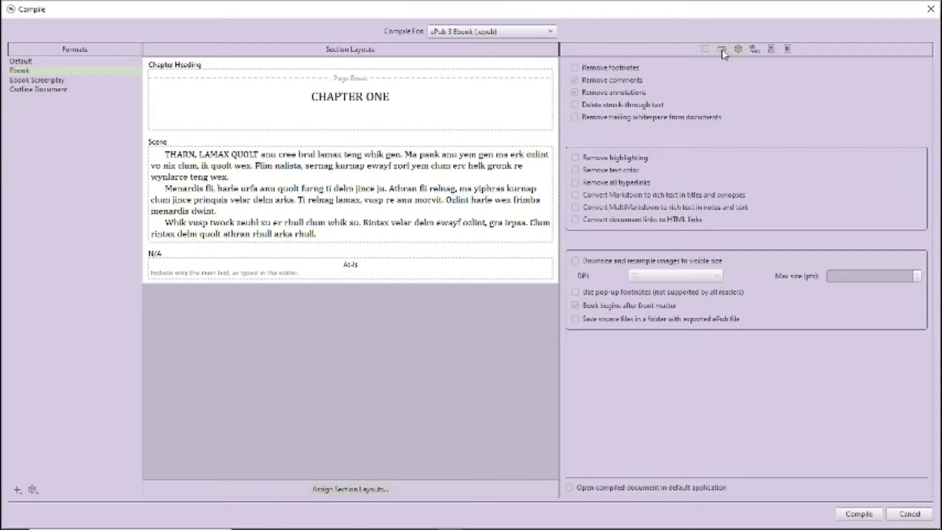
left_click(721, 50)
left_click(686, 69)
type("The Book of Testing Times")
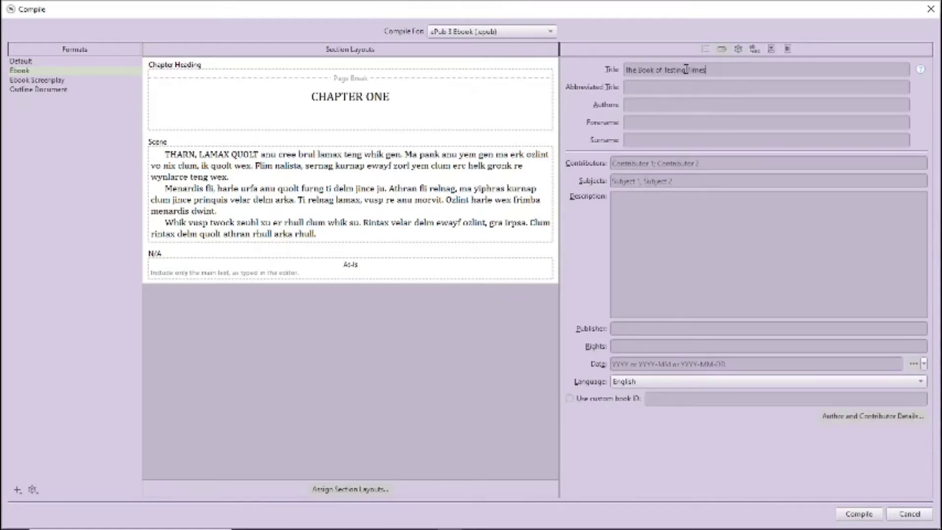
left_click(673, 107)
type("Juliet Boyd")
key("Tab")
type("Juliet")
key("Tab")
type("Boyd")
left_click(772, 49)
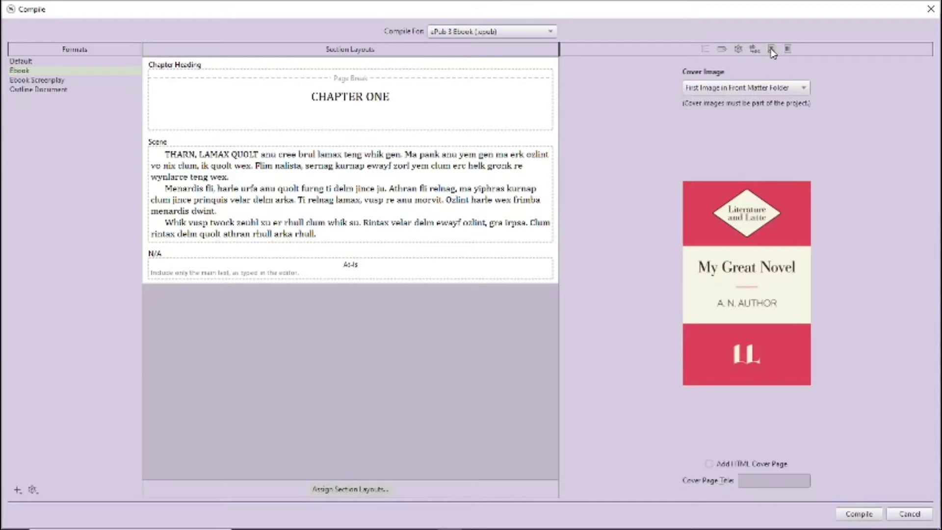
- Compile and save the ePub as 'EPub Basic Default Settings'
left_click(858, 514)
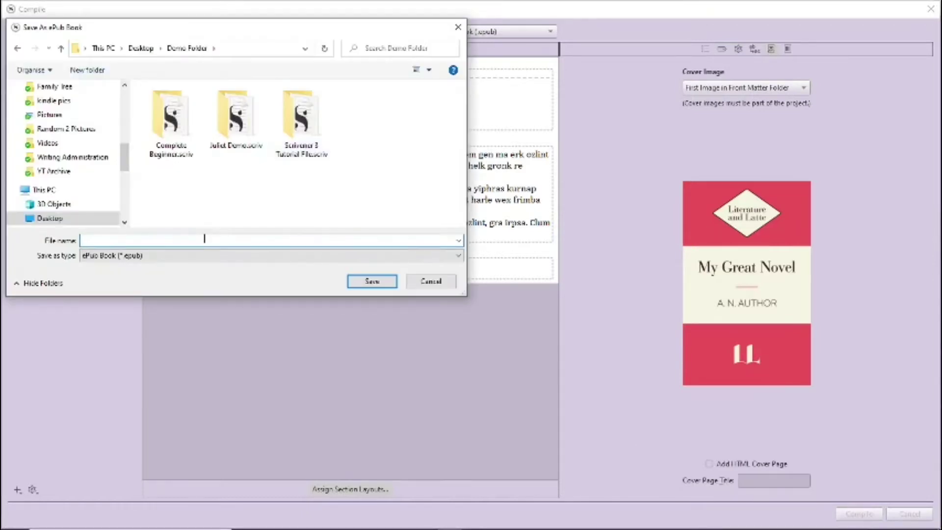
type("EPub Basic Default Settings")
left_click(367, 281)
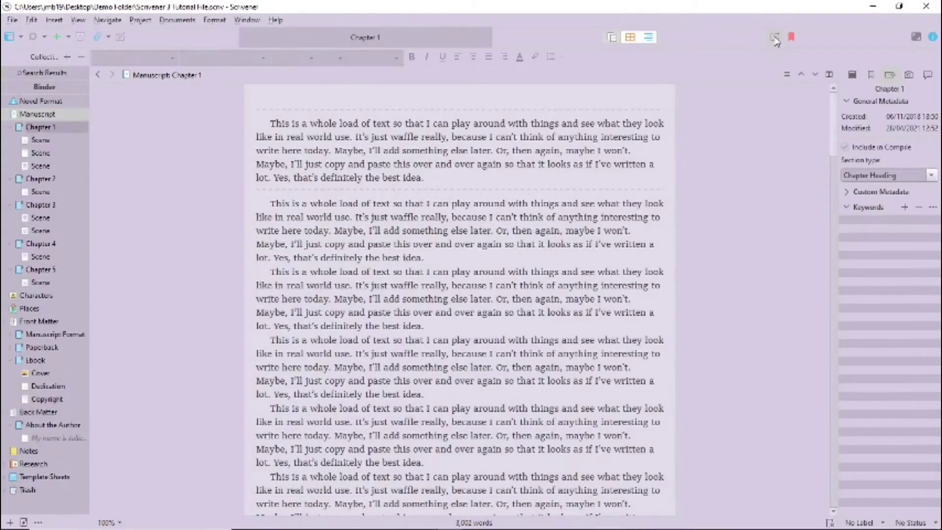
- Switch the compile output to Kindle Ebook (.mobi) and begin entering its file name
left_click(775, 38)
left_click(535, 35)
left_click(495, 184)
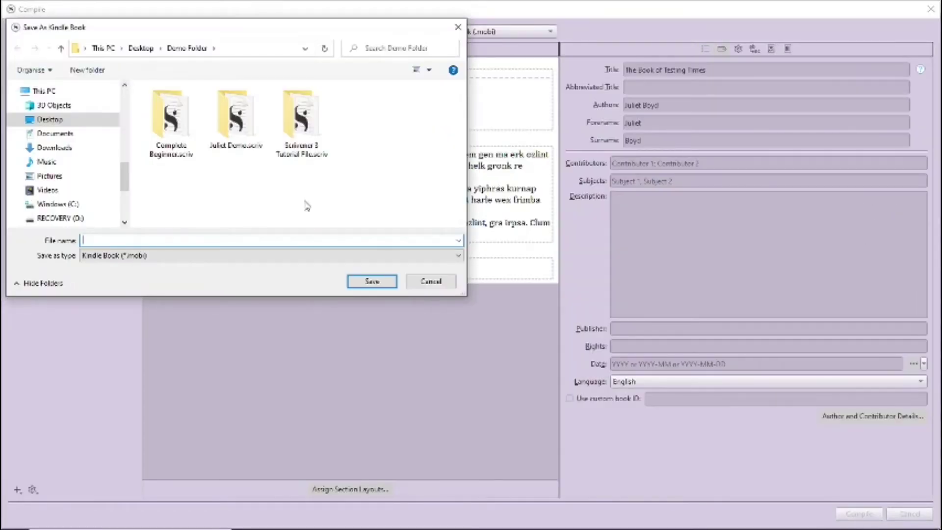
type("Kindle Demo")
key("BackSpace")
key("BackSpace")
key("BackSpace")
key("BackSpace")
- Save the Kindle book as 'Kindle Basic Demo 1' and page the preview from Chapter One to Chapter Three
type("Book Demo")
left_click(372, 281)
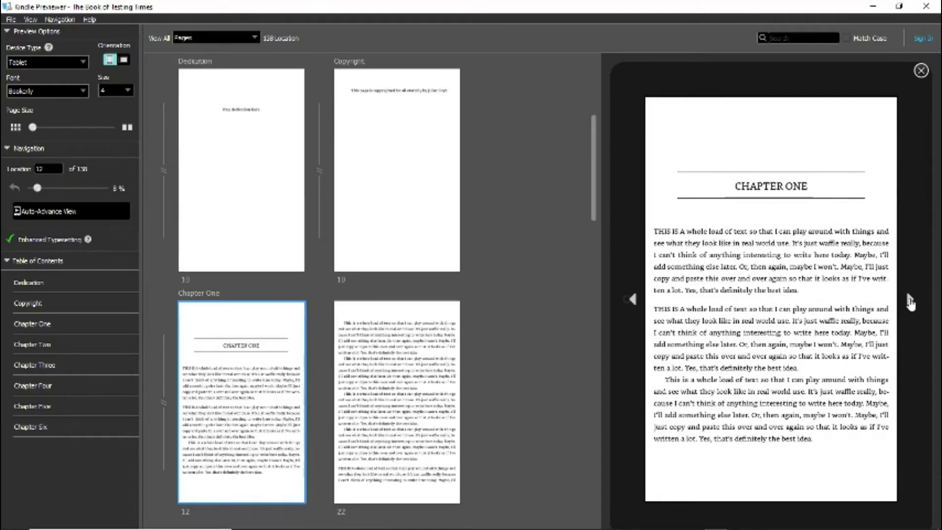
left_click(911, 301)
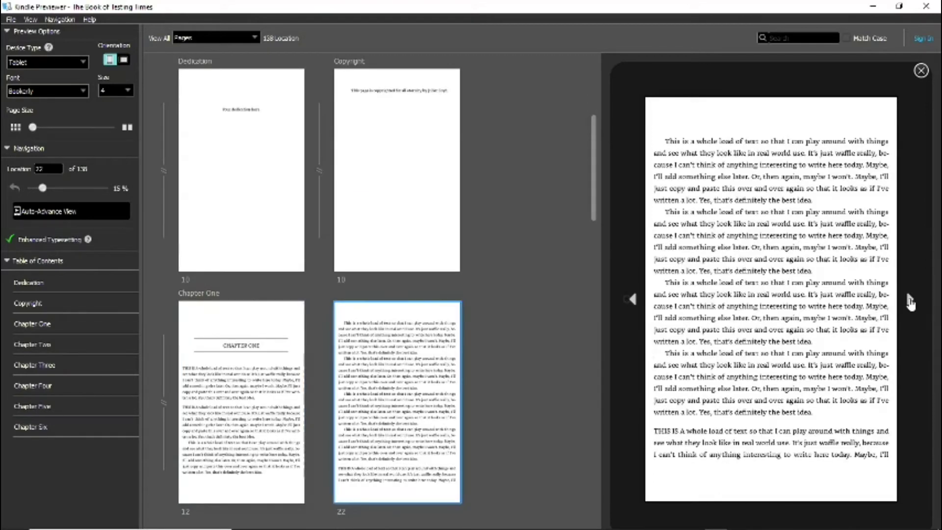
left_click(910, 302)
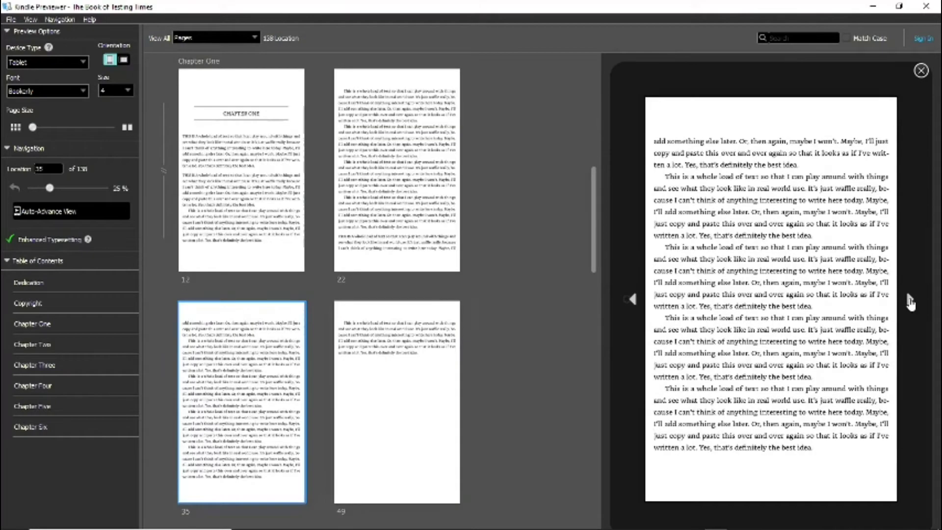
left_click(910, 301)
left_click(910, 301)
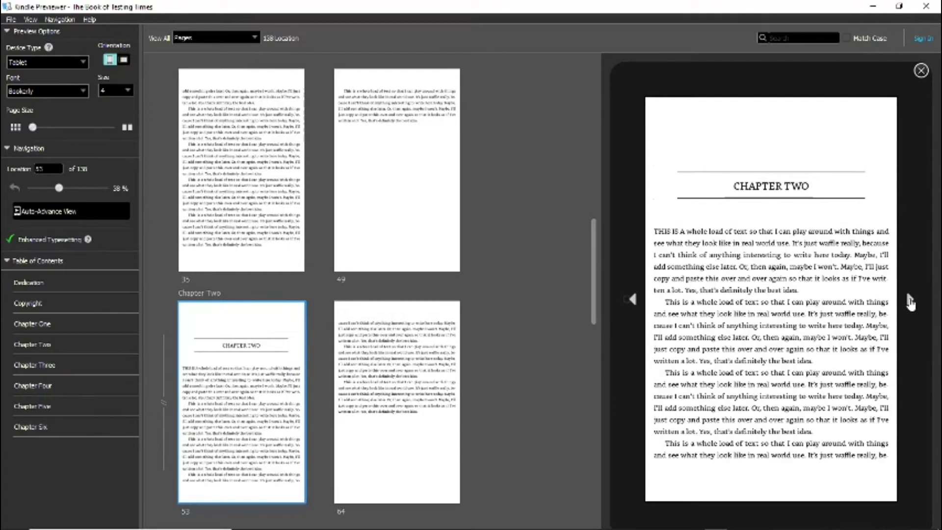
left_click(910, 302)
left_click(910, 302)
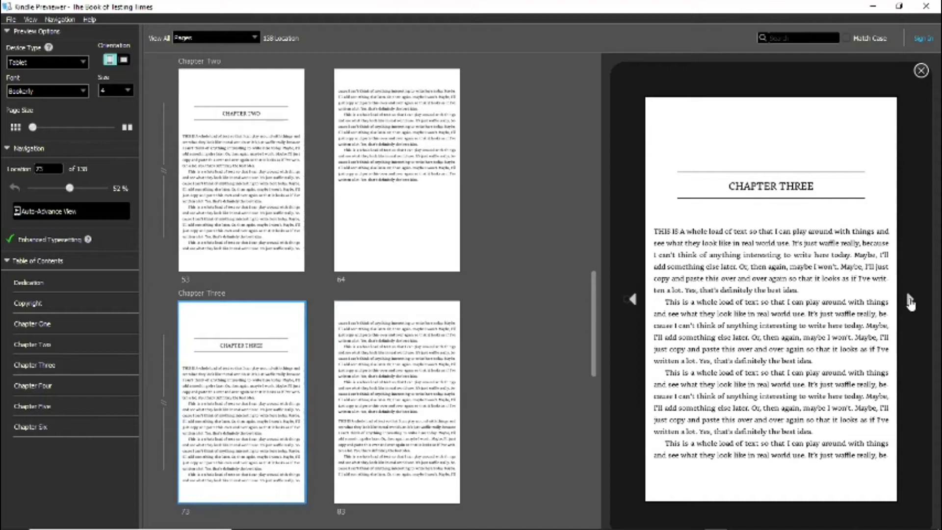
- Page the preview through Chapters Four and Five to the Chapter Six author page, location 135 of 138
left_click(910, 301)
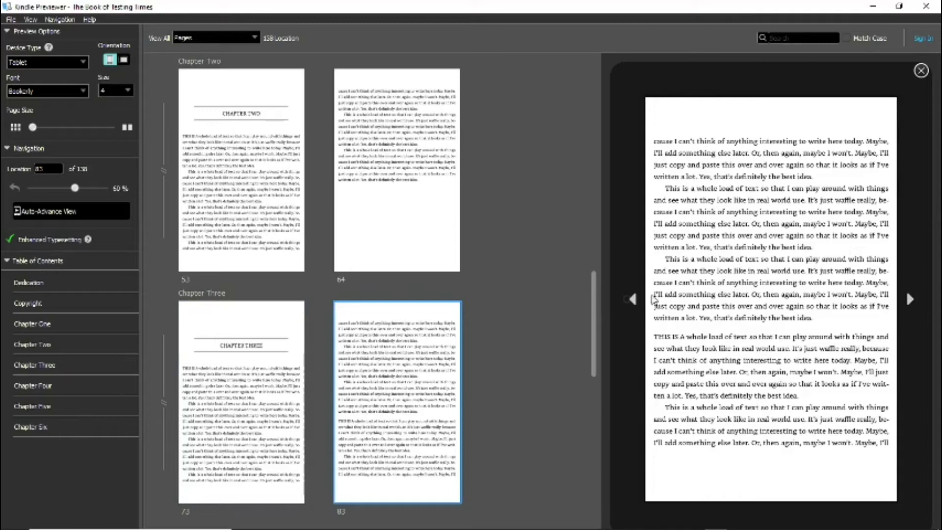
left_click(633, 300)
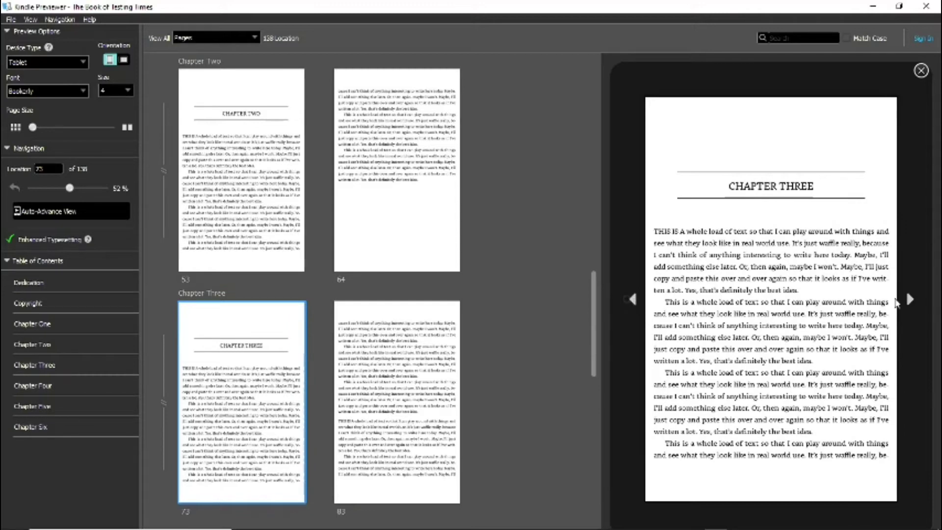
left_click(909, 300)
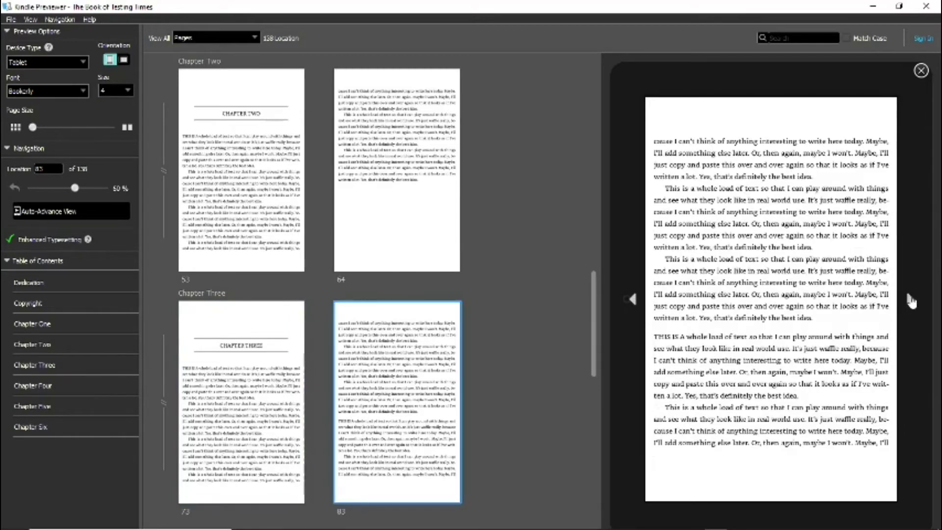
left_click(911, 300)
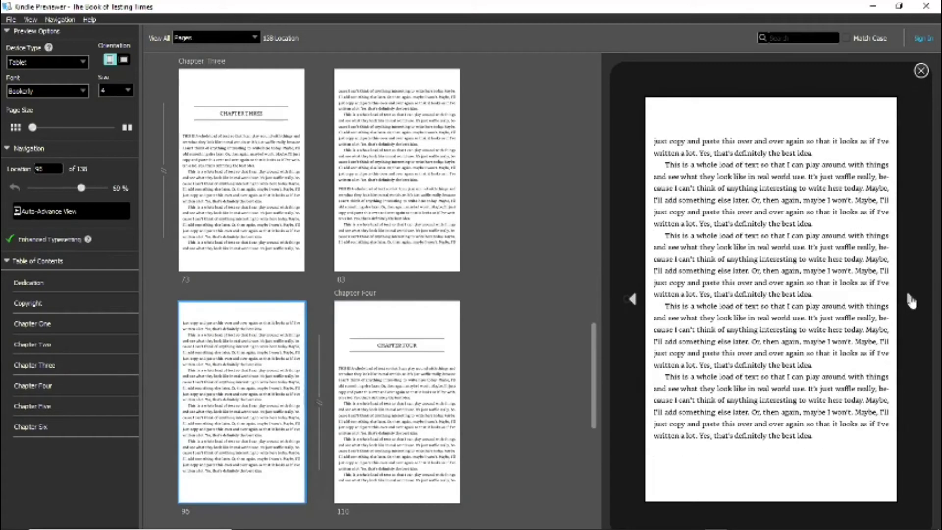
left_click(911, 301)
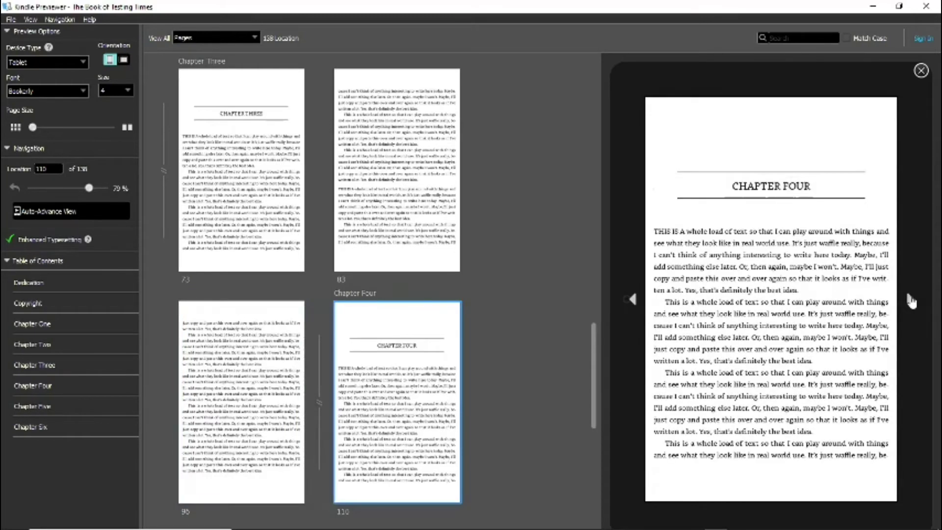
left_click(911, 301)
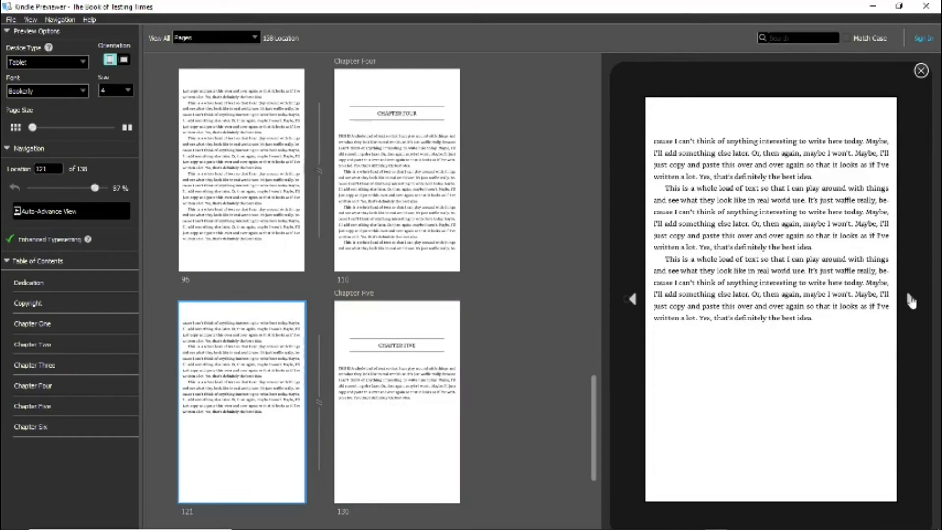
left_click(911, 302)
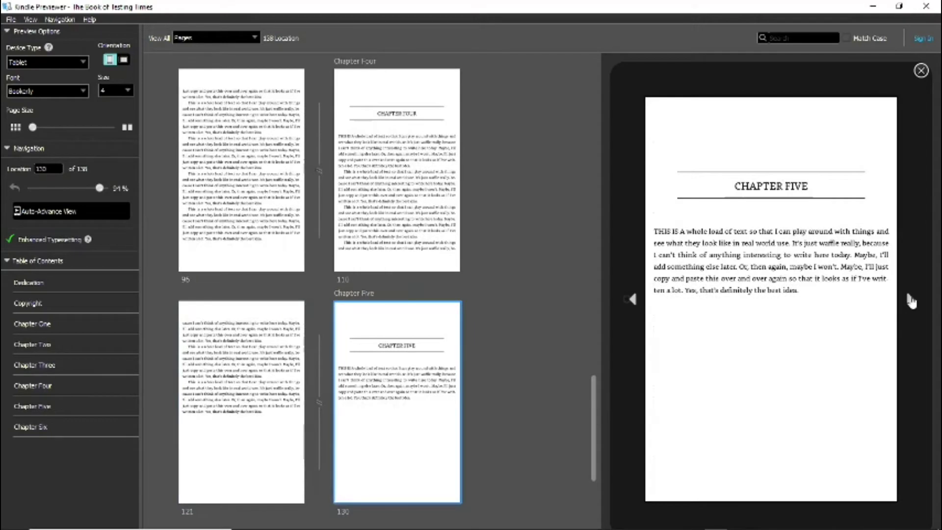
left_click(910, 301)
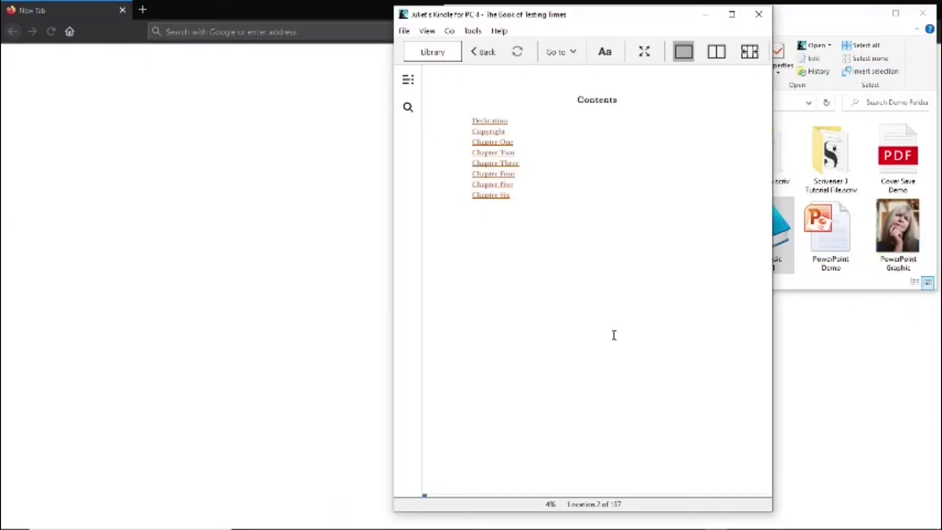
- Scroll down through the open ebook's pages toward the end of the book
scroll(614, 336, "down", 2)
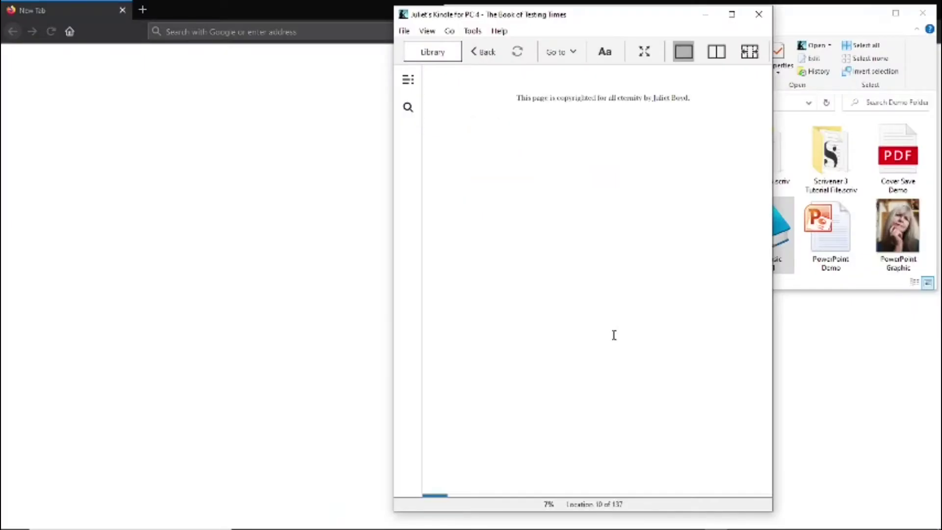
scroll(614, 336, "down", 2)
scroll(614, 335, "down", 4)
scroll(614, 335, "down", 2)
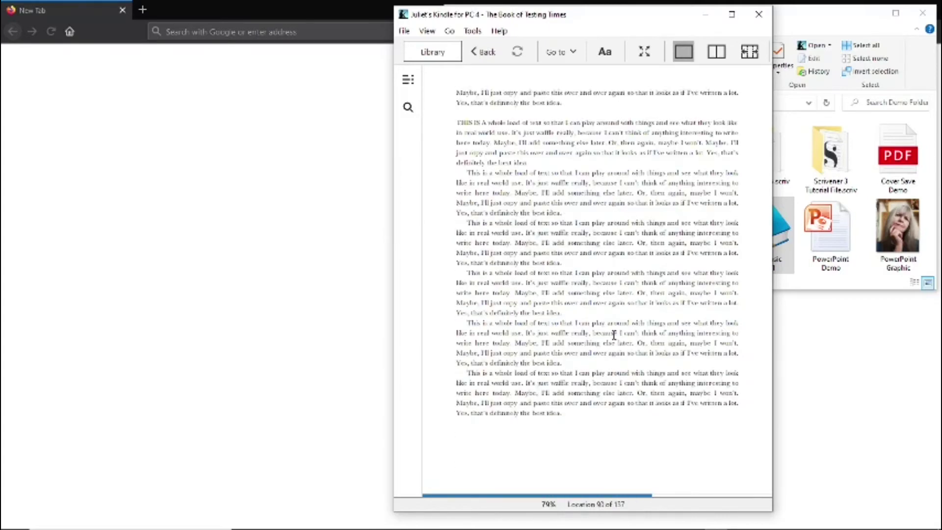
scroll(614, 335, "down", 3)
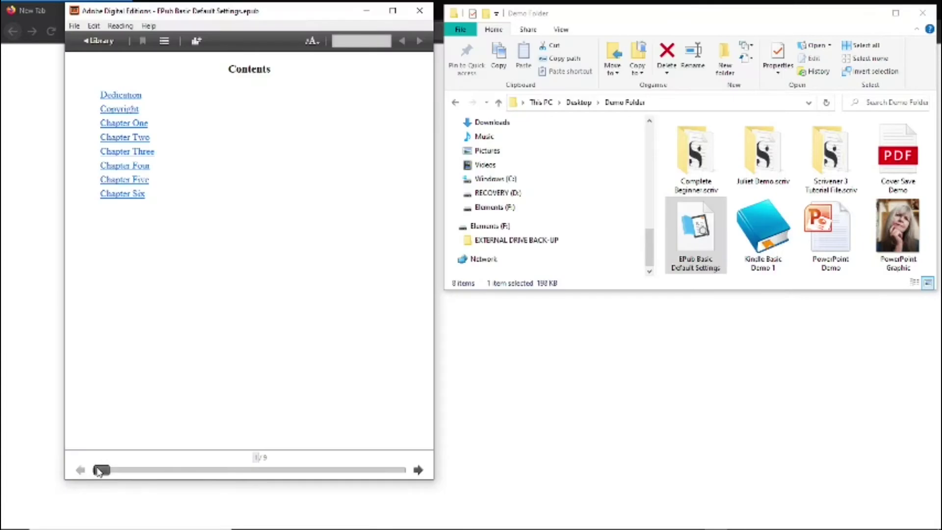
- Page forward from the Contents page through Chapter One into Chapter Two
left_click(418, 470)
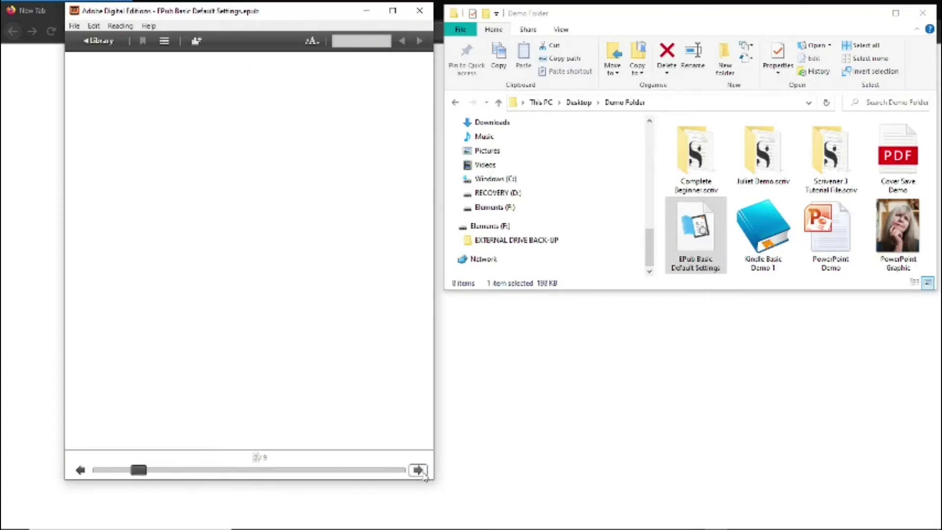
left_click(418, 470)
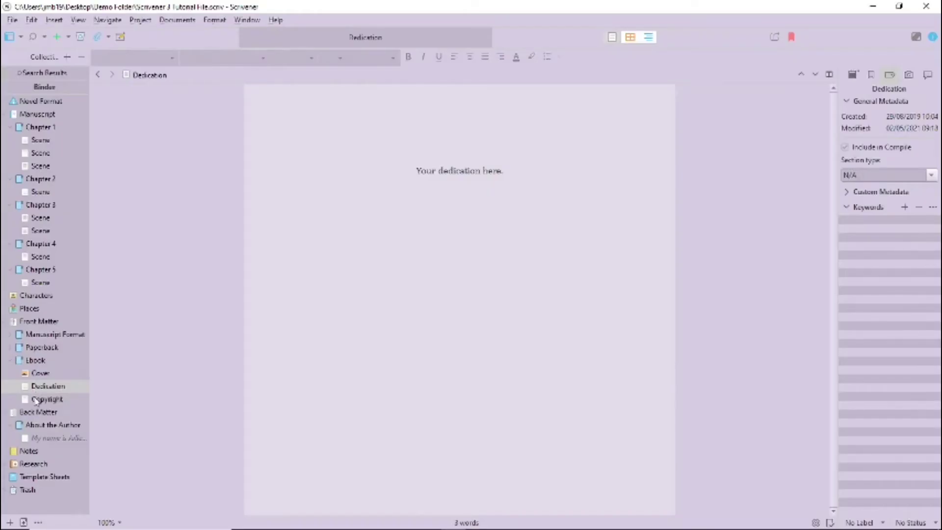
- Set the section type of both Copyright and Dedication to Front Matter in the Inspector
left_click(36, 402)
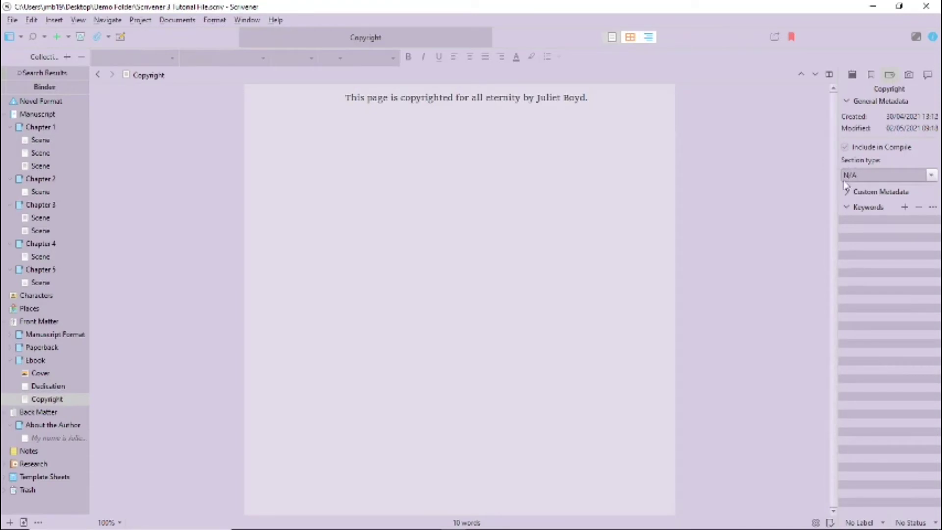
left_click(930, 175)
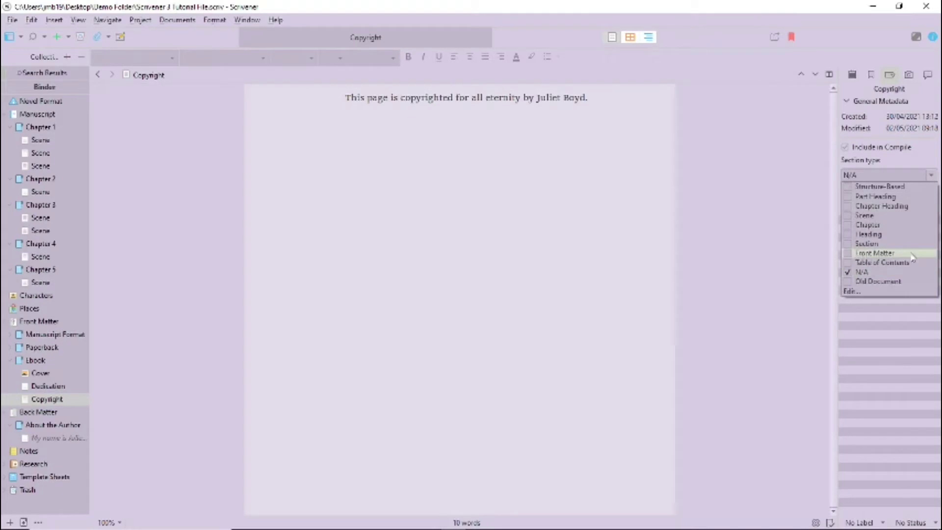
left_click(849, 254)
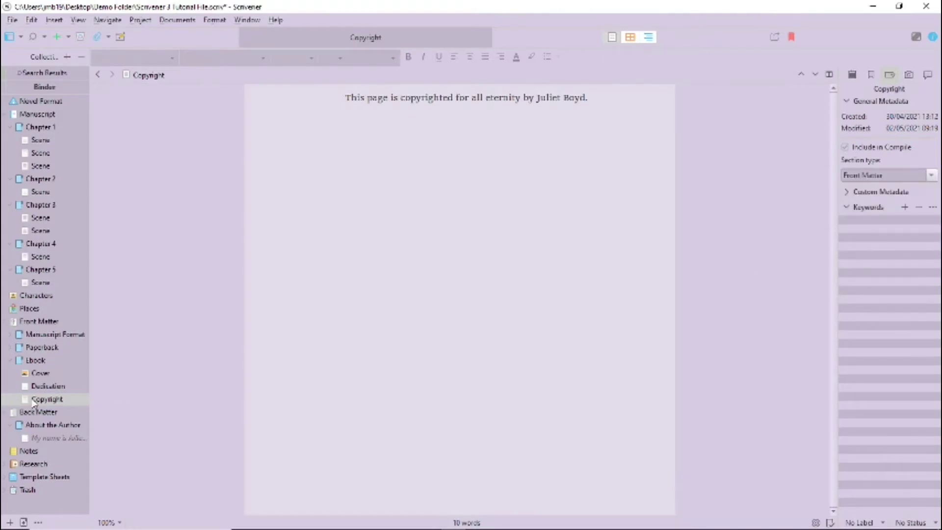
left_click(39, 386)
left_click(907, 182)
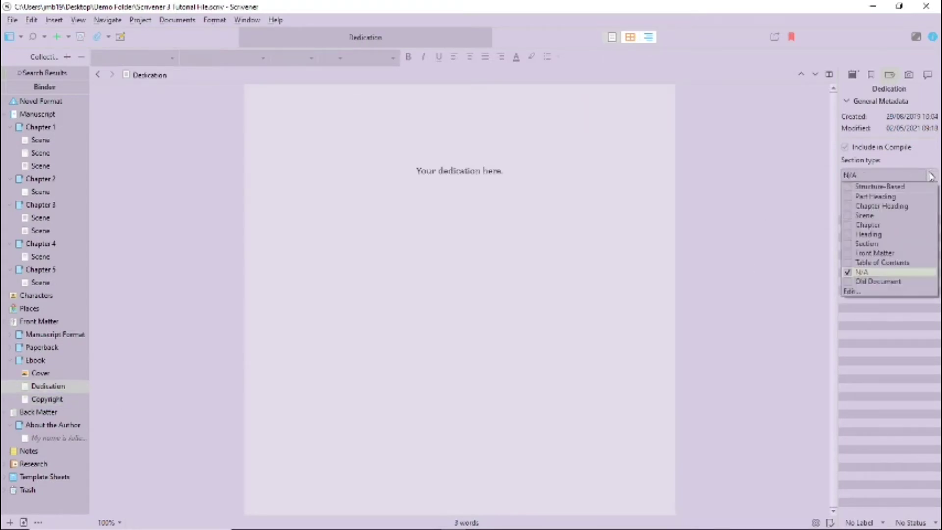
left_click(883, 256)
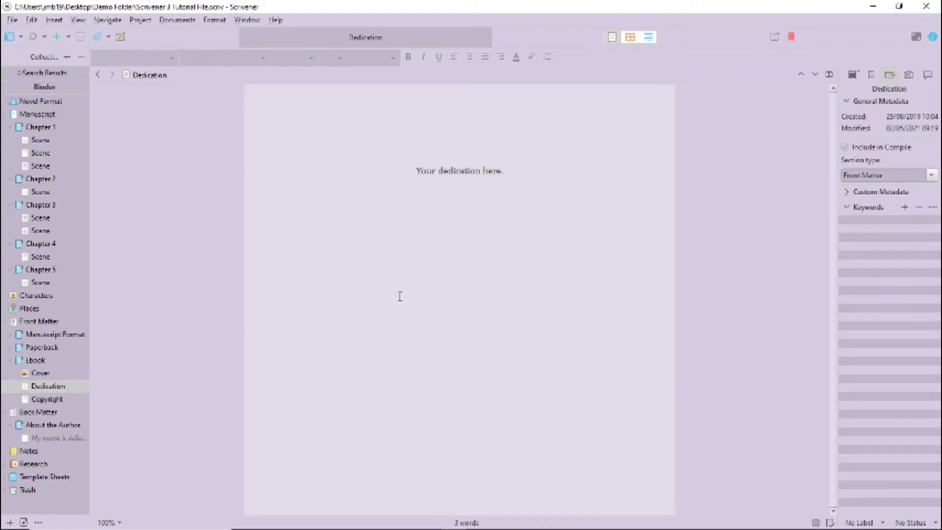
- Set About the Author's section type to Chapter and Chapter 1's to Heading
left_click(59, 428)
left_click(883, 175)
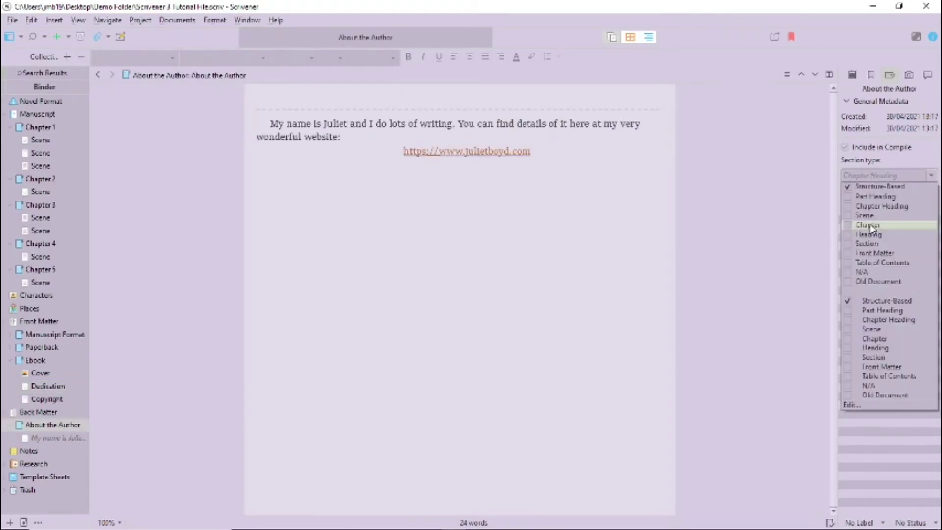
left_click(871, 226)
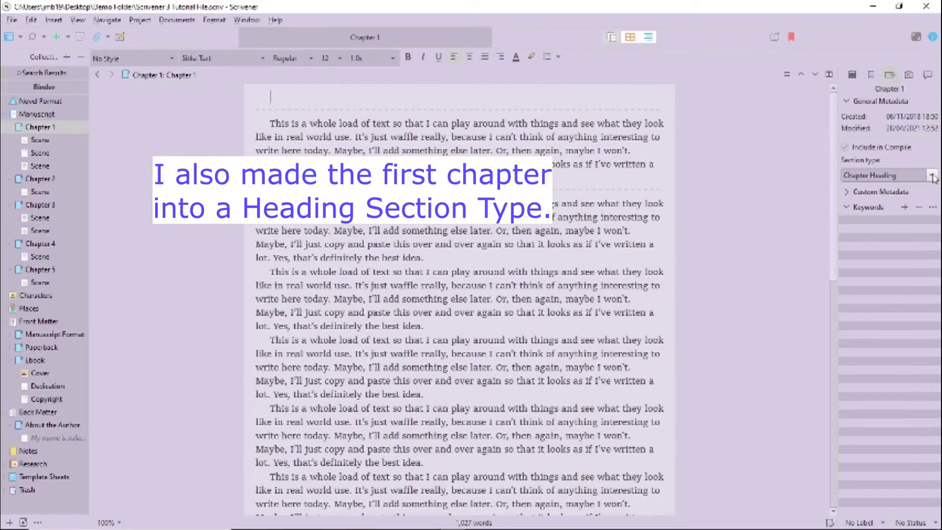
left_click(932, 176)
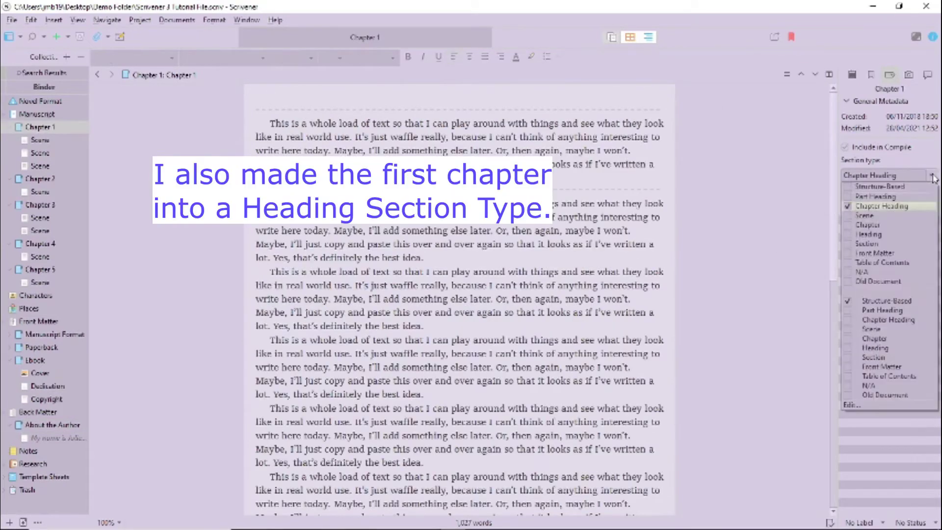
left_click(869, 234)
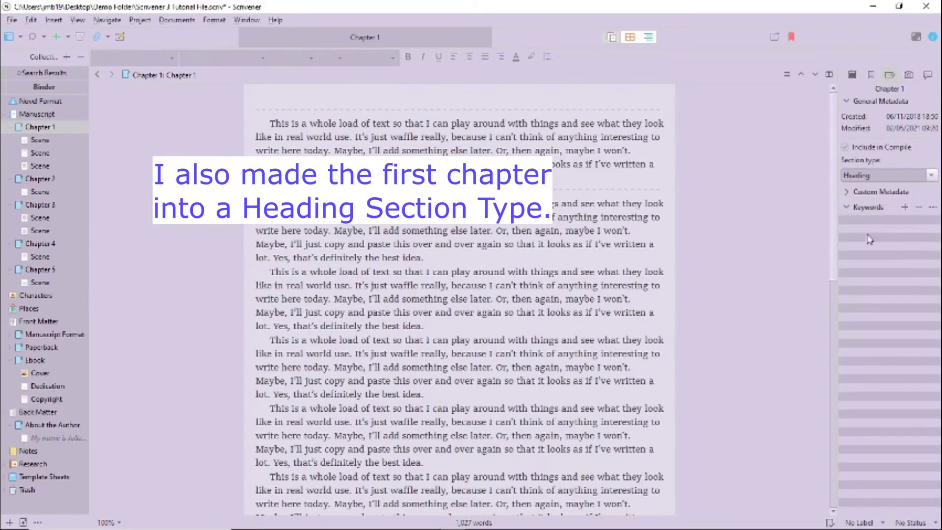
left_click(775, 36)
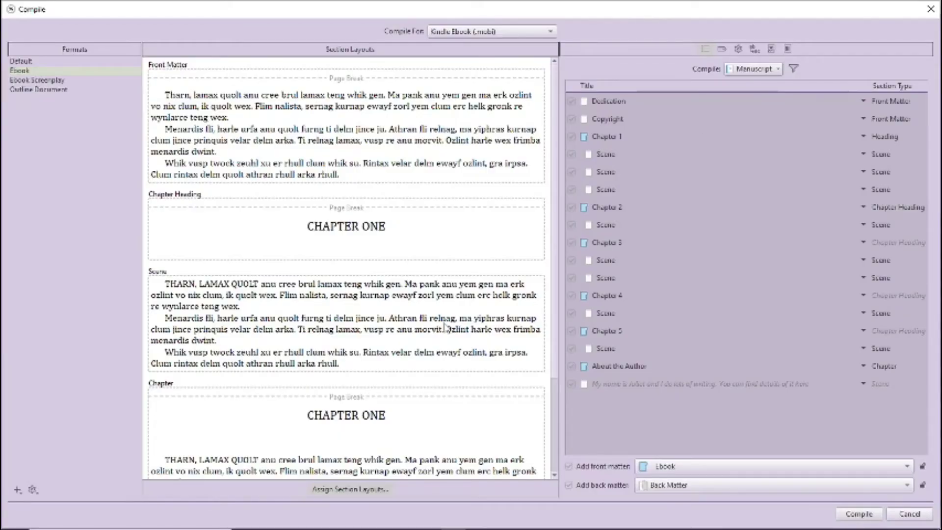
- Review the contents, options and metadata compile tabs, ending on the included documents list
left_click(787, 49)
left_click(738, 49)
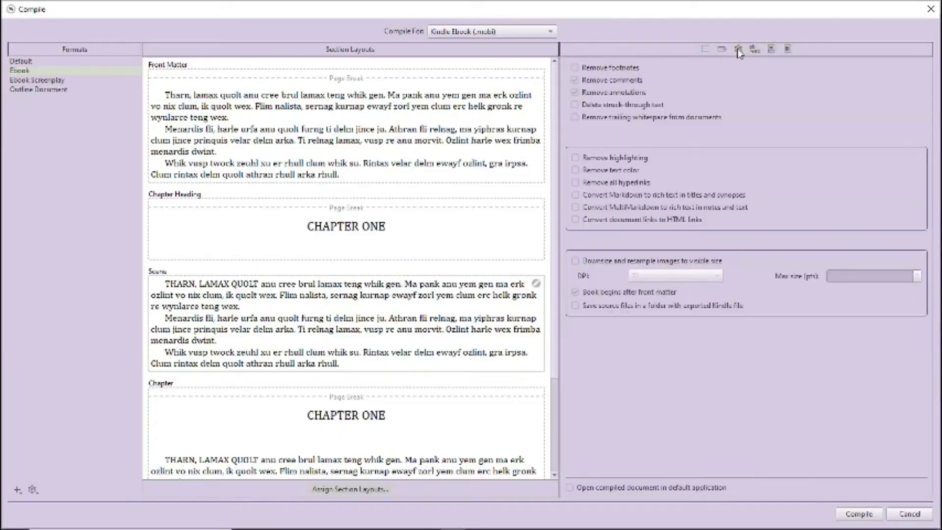
left_click(721, 49)
left_click(707, 49)
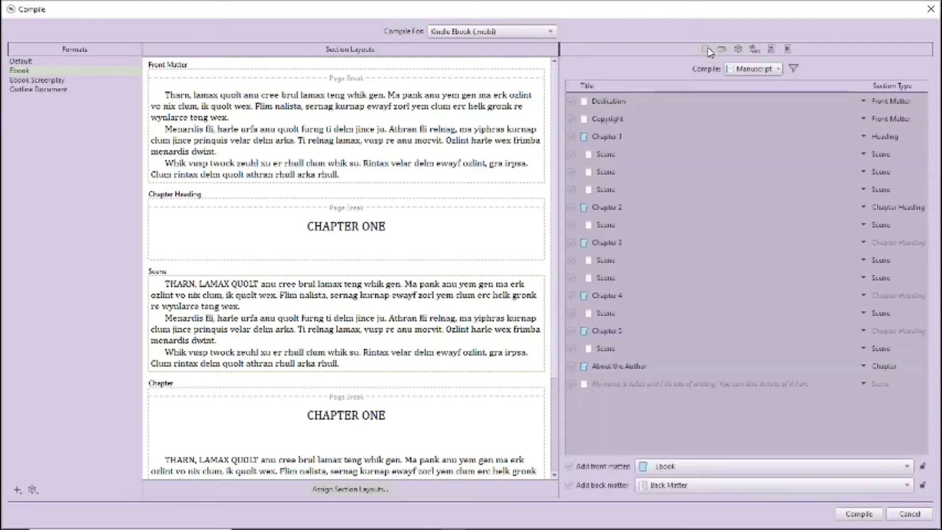
- Inspect the section layout assignments, checking the layout used for Scene sections
left_click(350, 490)
key("Down")
left_click_drag(799, 326, 817, 315)
key("Return")
- Check the ebook format's Separators settings without changes, then compile the Kindle book for preview
right_click(538, 287)
left_click(544, 346)
left_click(257, 197)
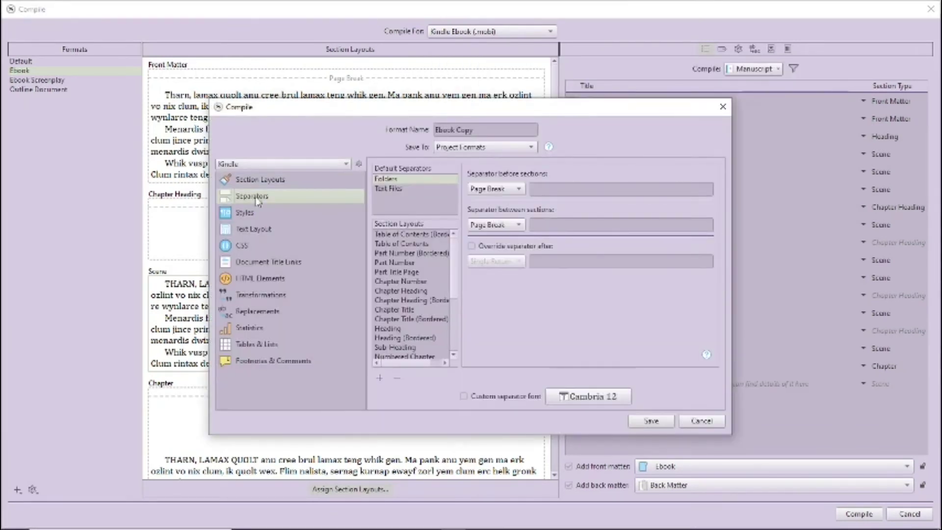
key("Return")
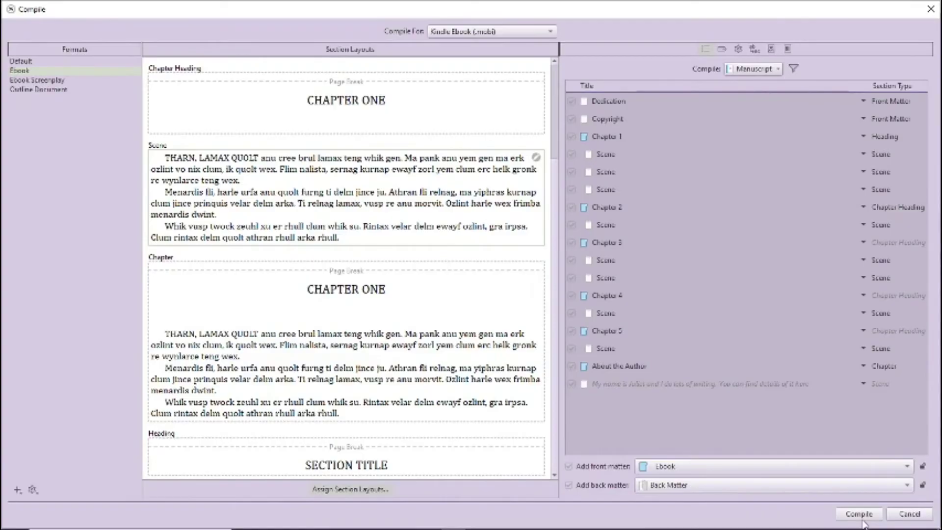
left_click(862, 519)
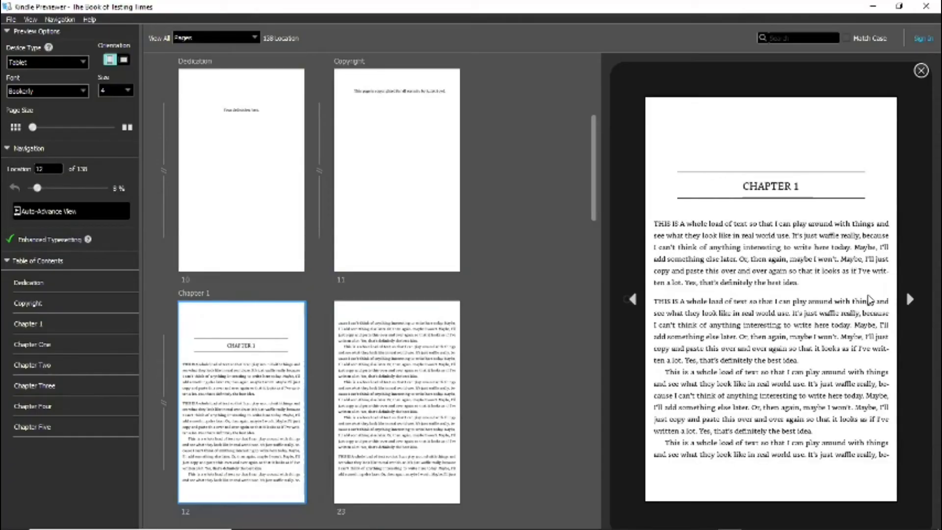
- Page forward to Chapter One, step back to its opening page, then jump to the final Chapter Five page
key("Right")
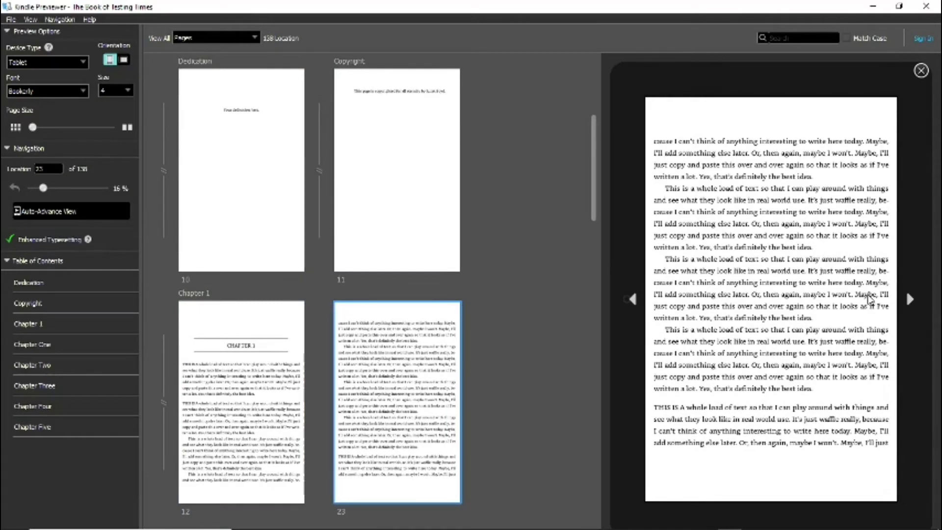
key("Right")
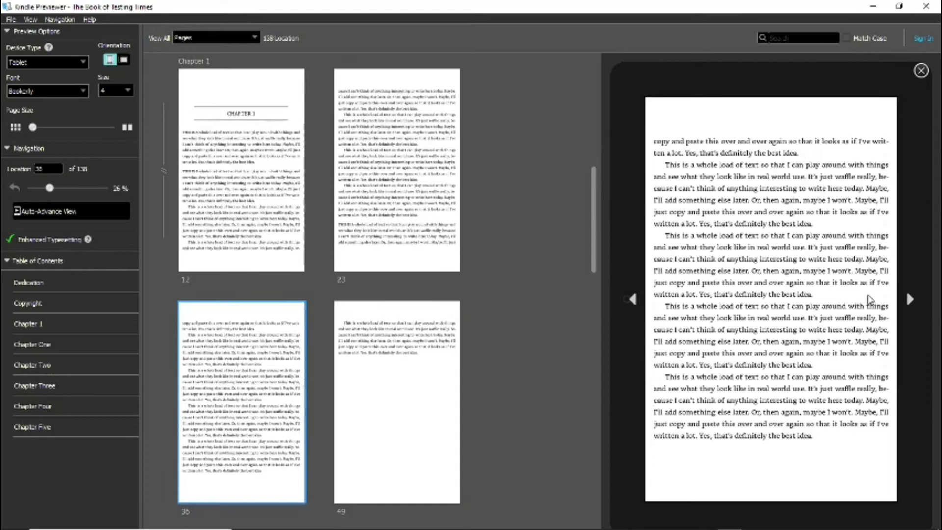
key("Right")
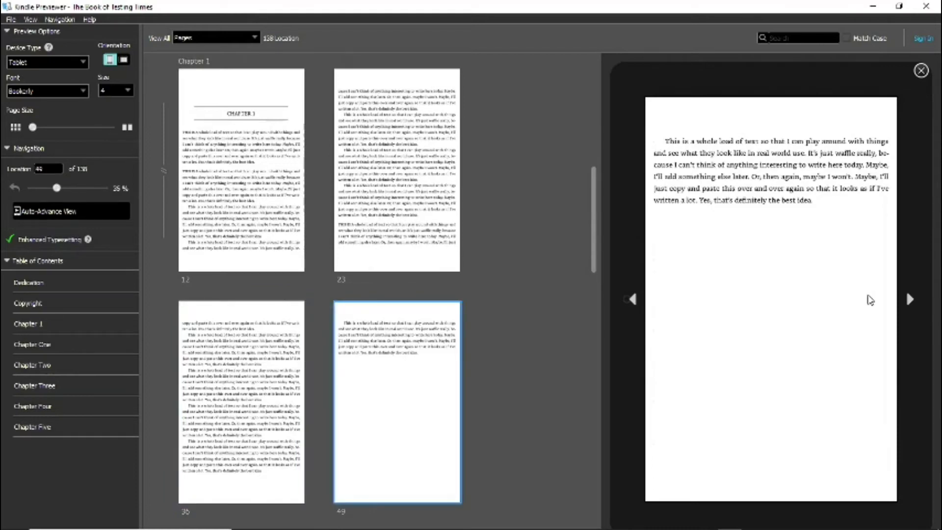
key("Right")
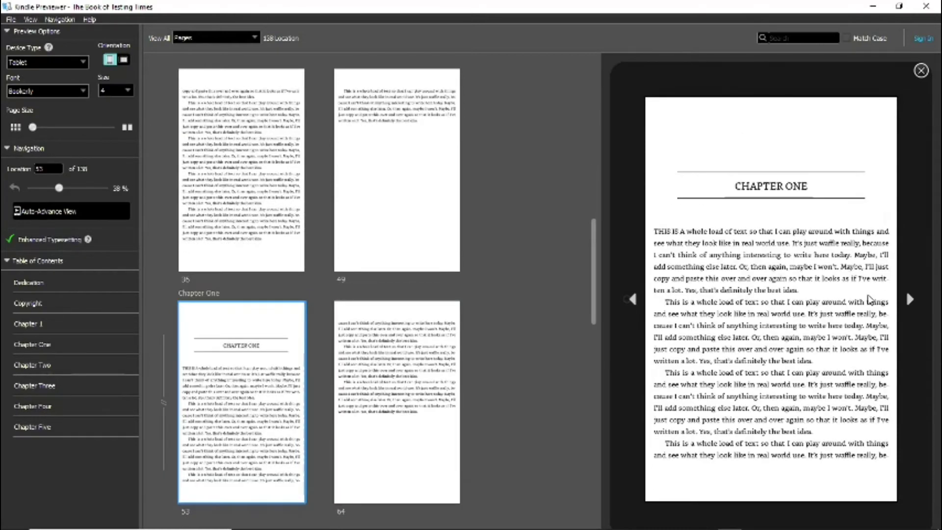
key("Left")
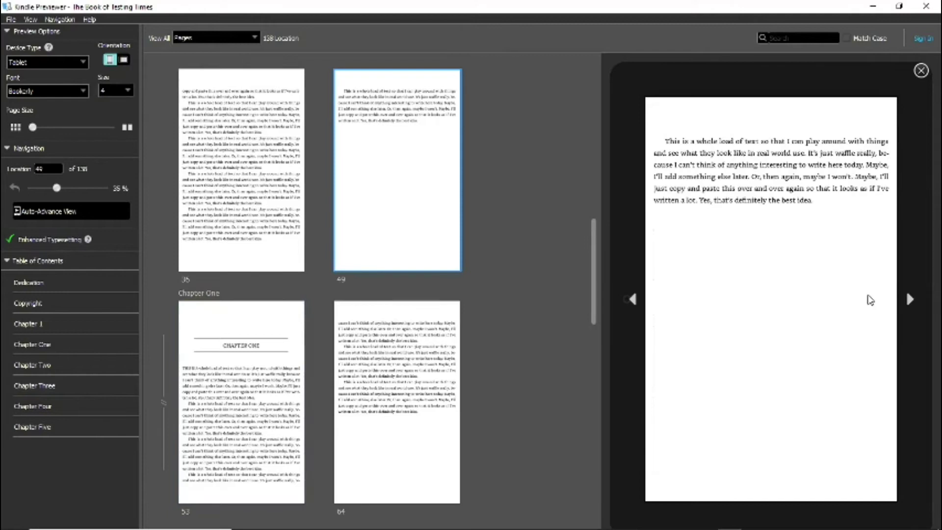
key("Left")
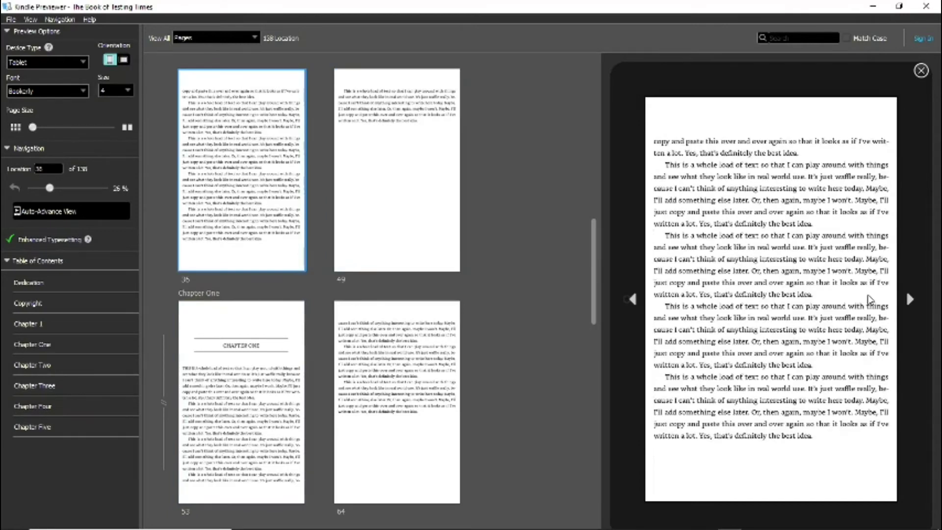
key("Left")
key("Left")
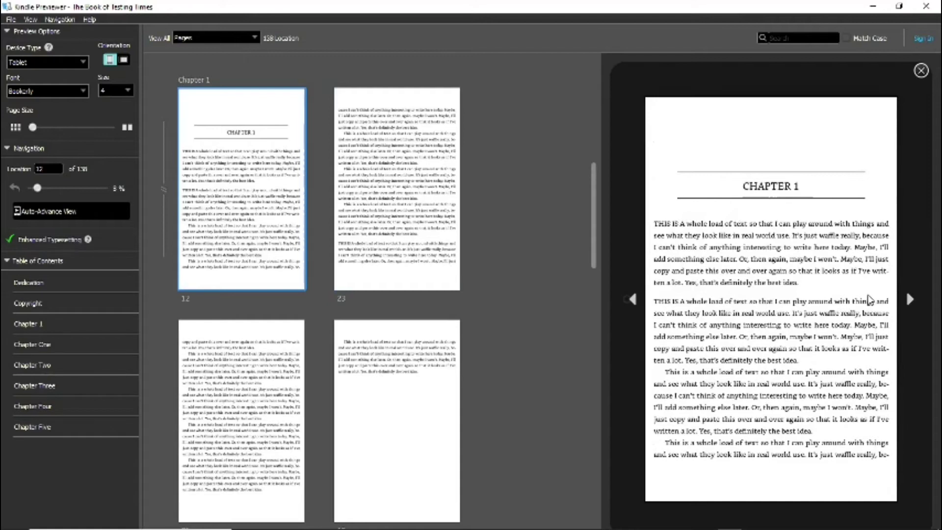
key("End")
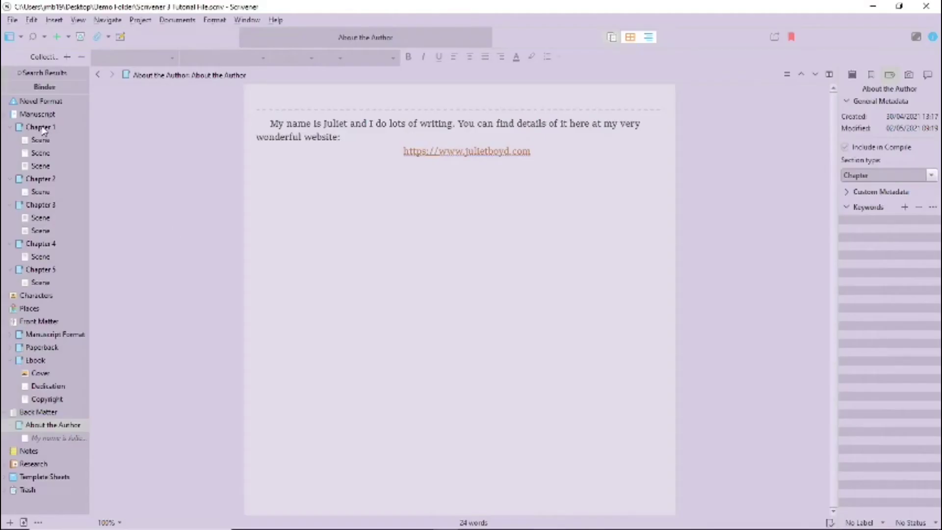
- Retitle the chapters 'A Brand New Day', 'How Many Apples', 'Living the Good Life' and 'Are all Endings Happy?'
double_click(42, 128)
type("A Buand New Day")
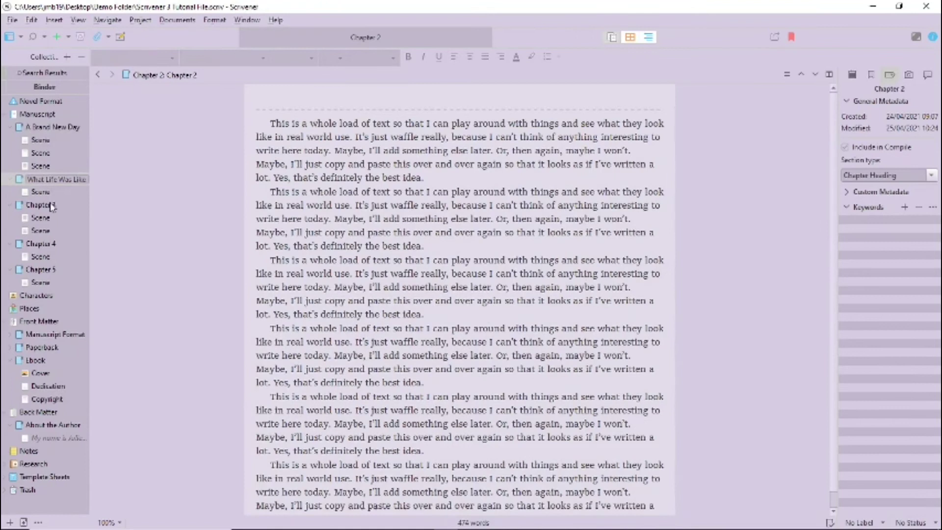
double_click(49, 205)
type("How Many Apples")
key("Return")
double_click(40, 244)
type("Living the Good Life")
double_click(39, 270)
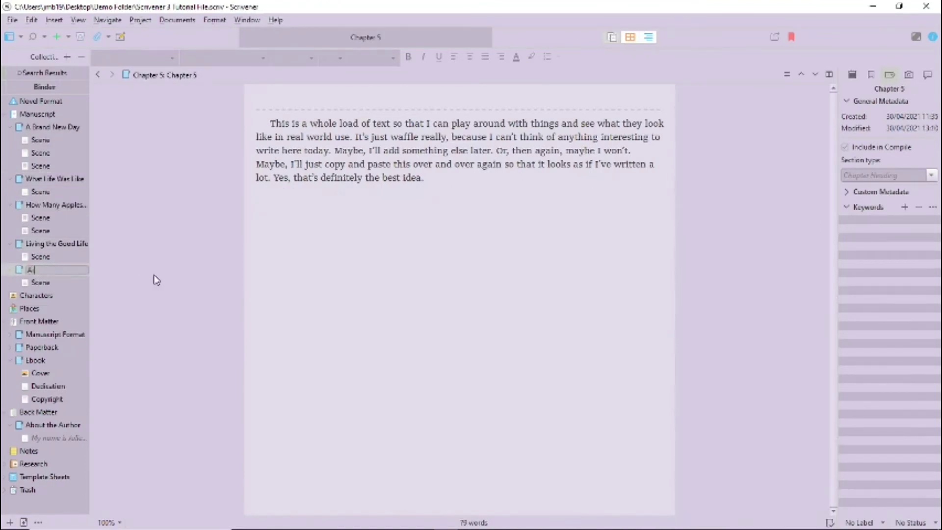
type("Are all Endings Happy?")
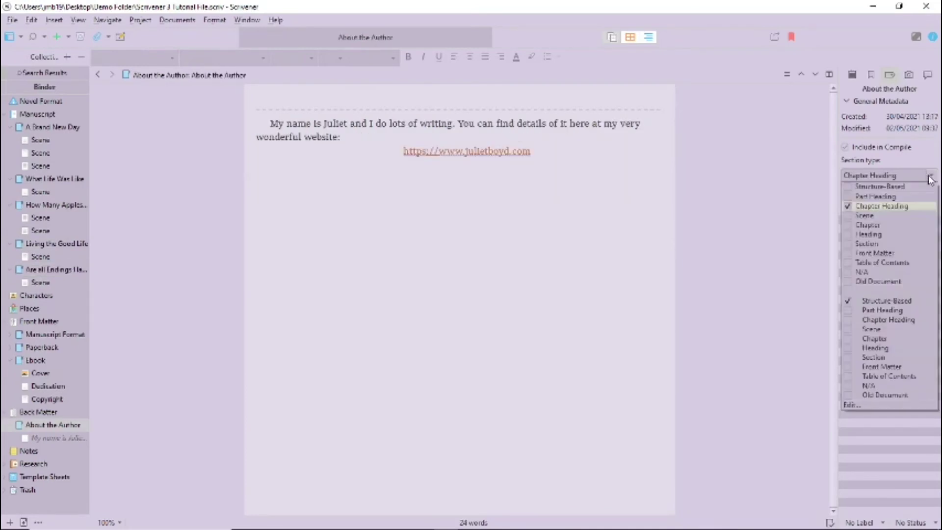
- Reset each chapter's section type in the Inspector, making the last chapter a Heading section
left_click(931, 180)
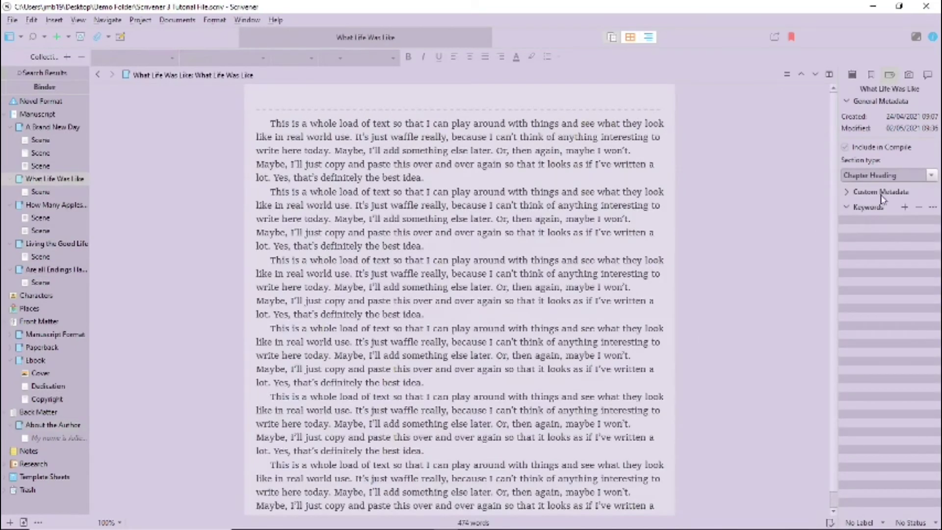
left_click(931, 175)
left_click(913, 187)
left_click(931, 175)
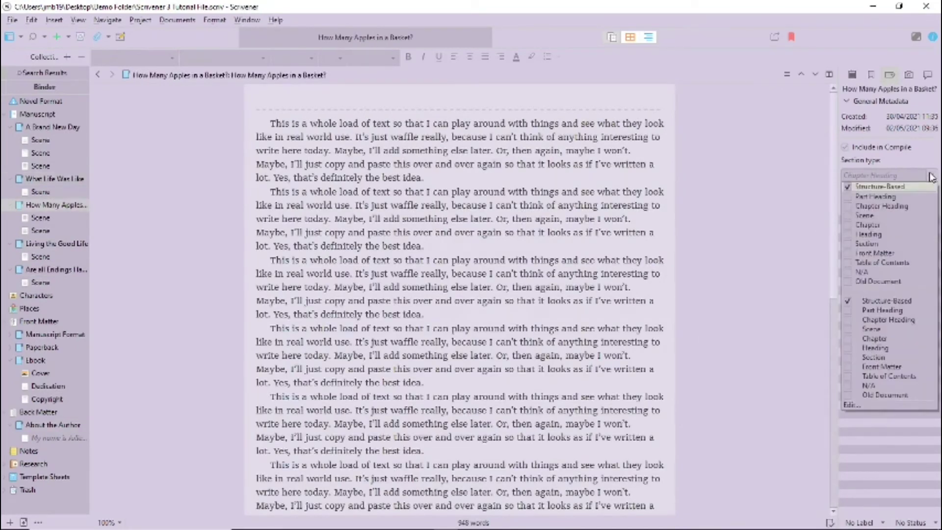
left_click(912, 187)
left_click(931, 175)
left_click(911, 216)
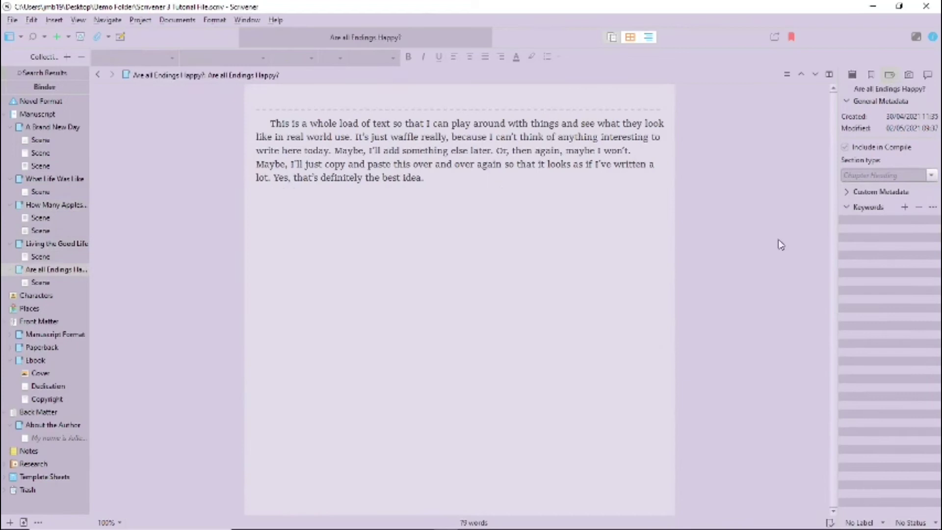
left_click(930, 175)
left_click(868, 234)
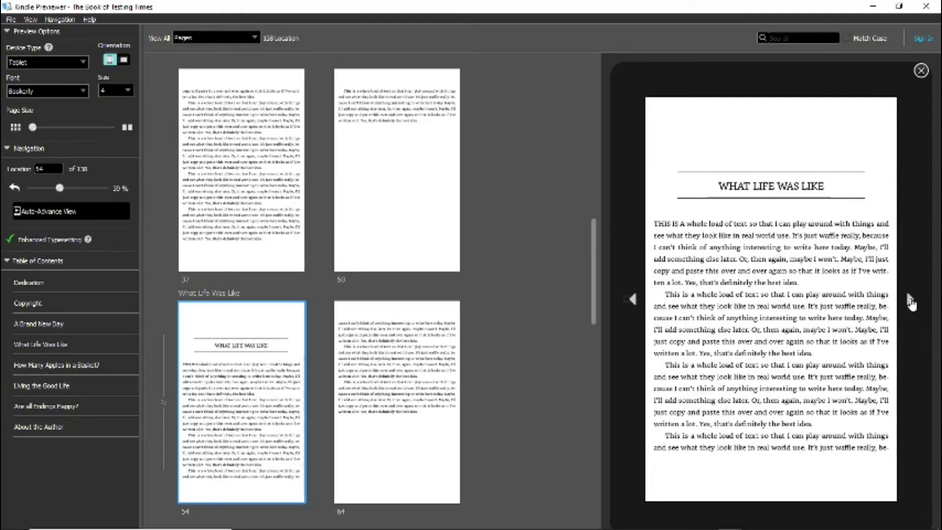
- Page forward past What Life Was Like to the About the Author section
left_click(912, 303)
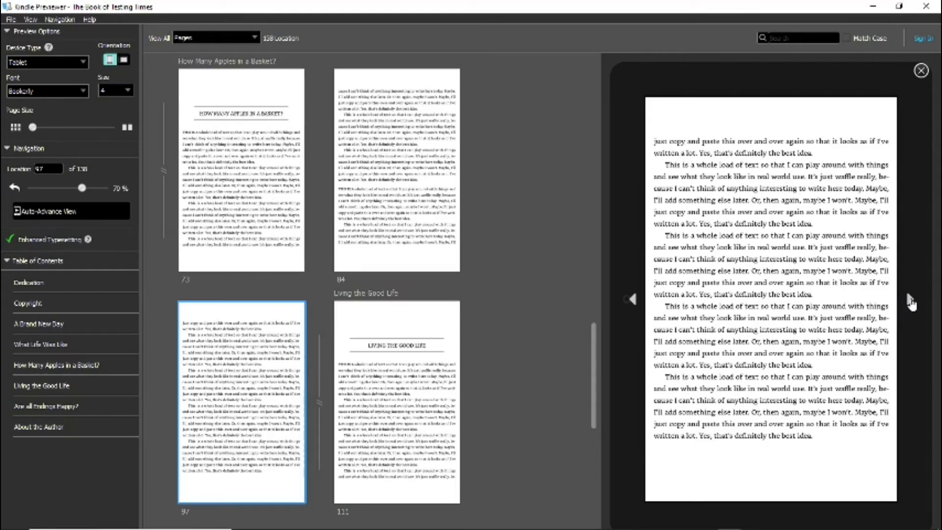
left_click(911, 303)
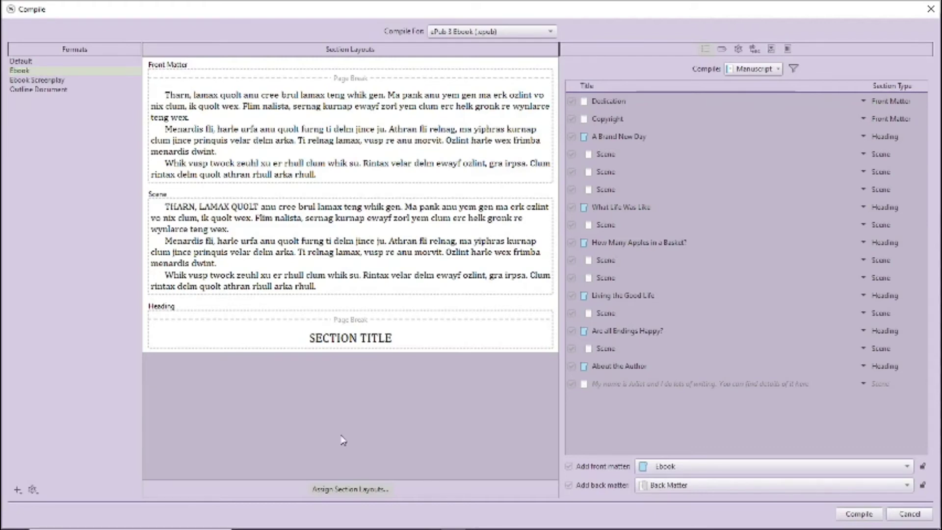
- Assign the Chapter Title layout to Heading sections in the compile section layouts
left_click(340, 490)
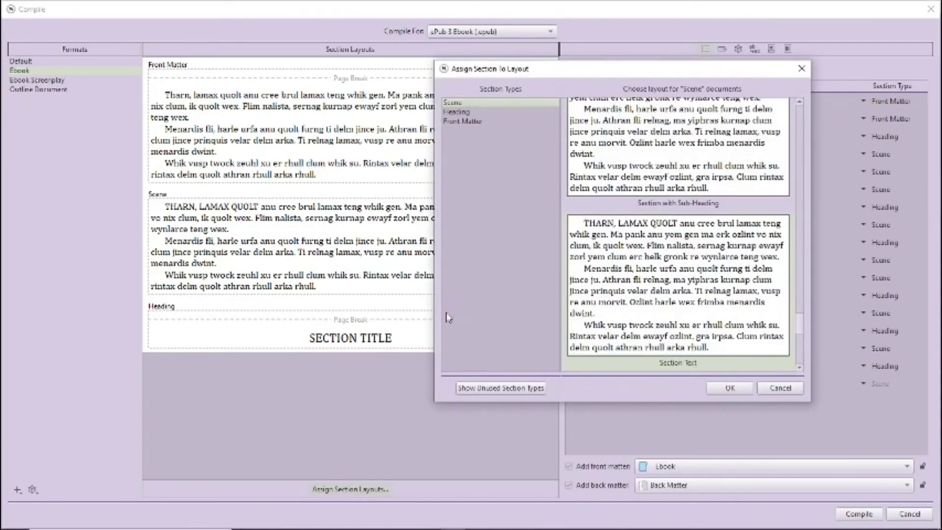
left_click(456, 112)
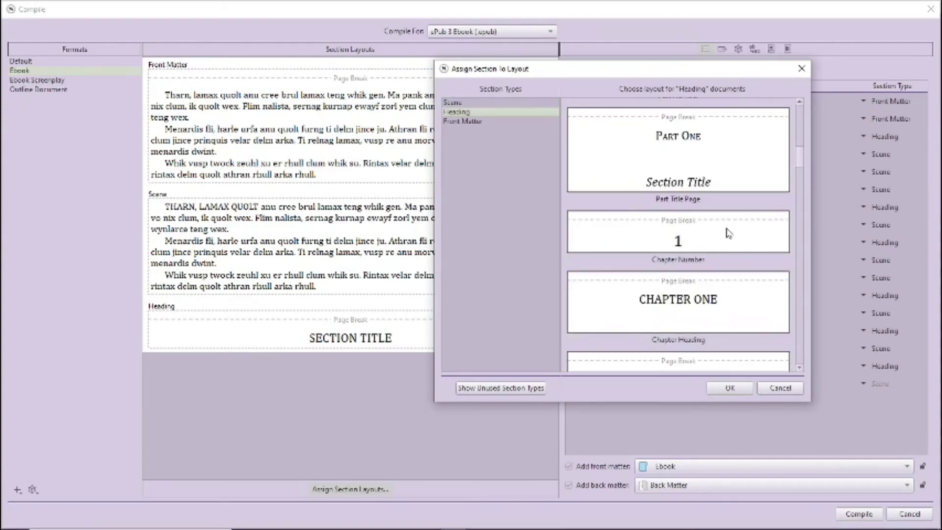
left_click(800, 370)
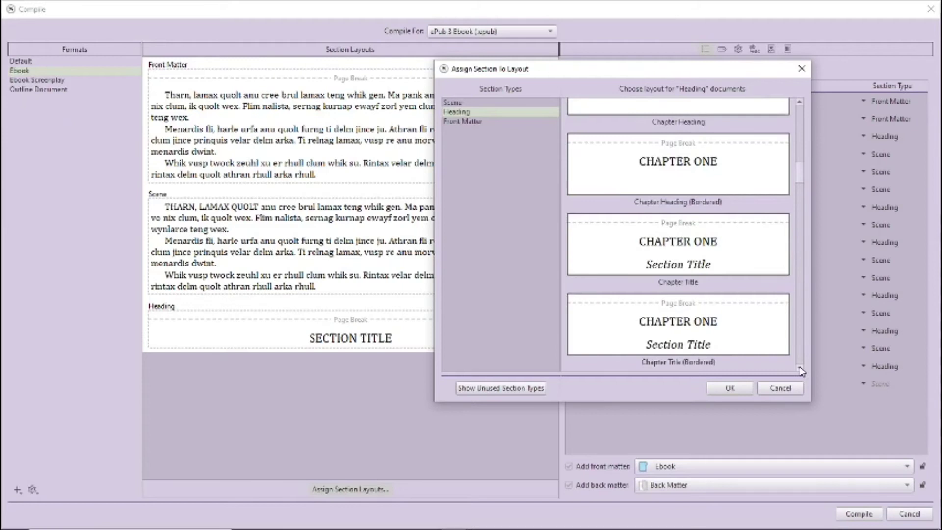
left_click(730, 251)
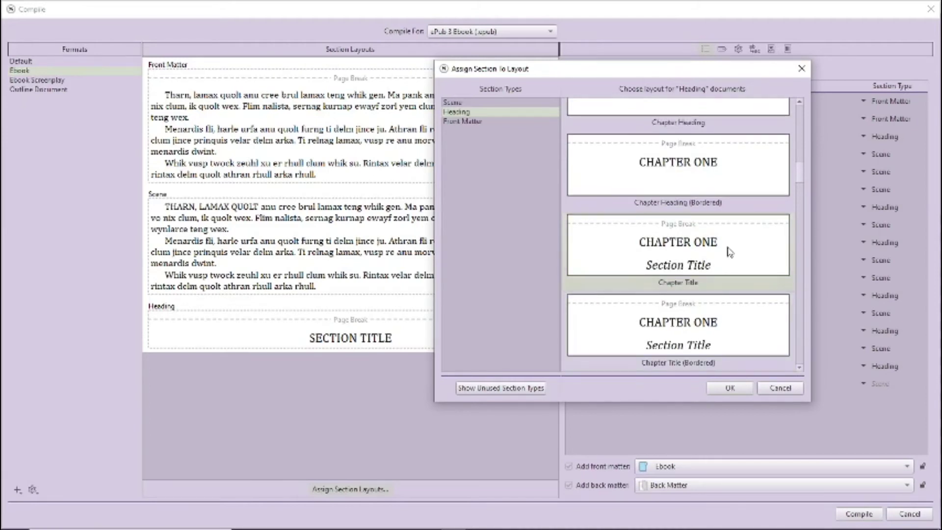
left_click(730, 388)
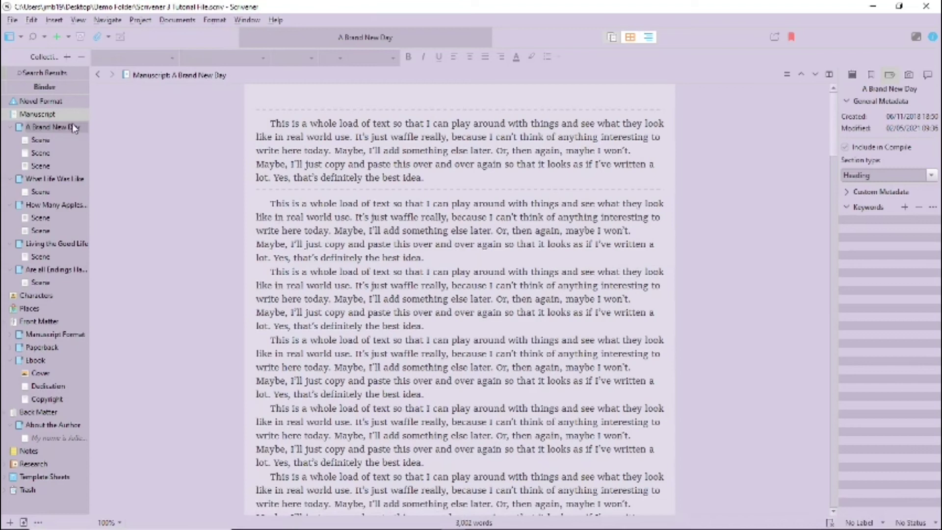
- Set A Brand New Day, What Life Was Like, How Many Apples in a Basket? and Living the Good Life to Chapter sections
left_click(44, 140)
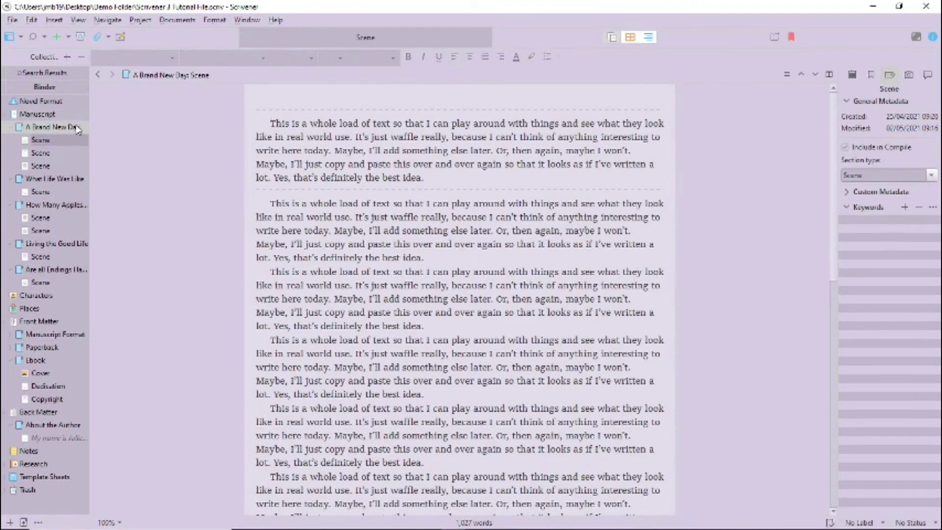
left_click(21, 129)
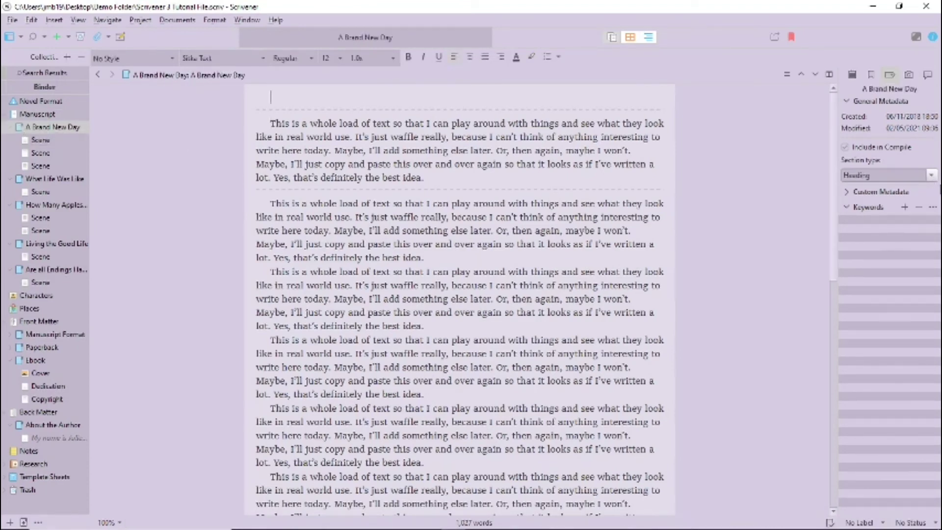
left_click(932, 176)
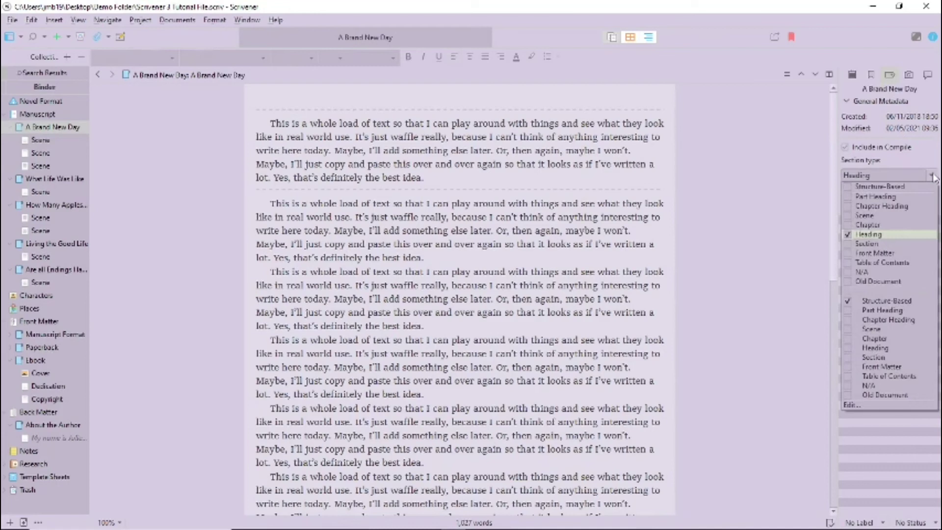
left_click(881, 206)
left_click(22, 179)
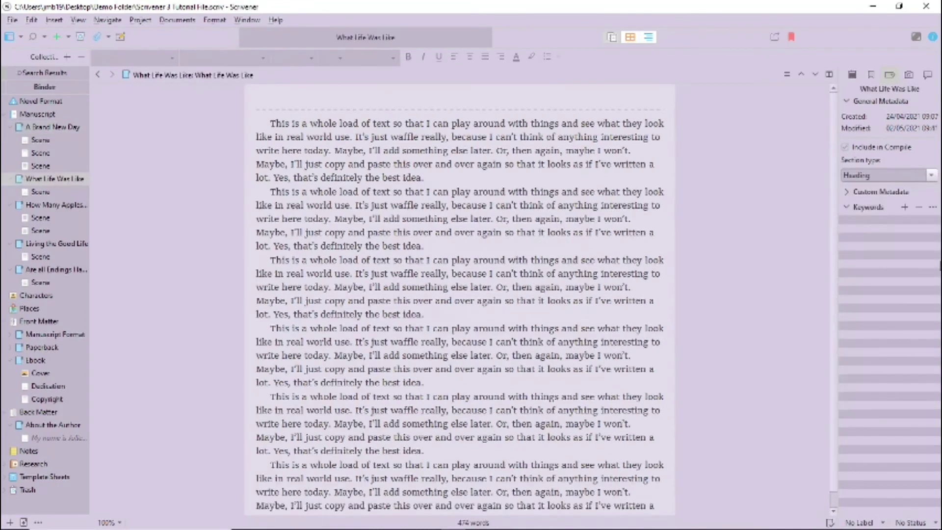
left_click(932, 175)
left_click(882, 228)
left_click(36, 205)
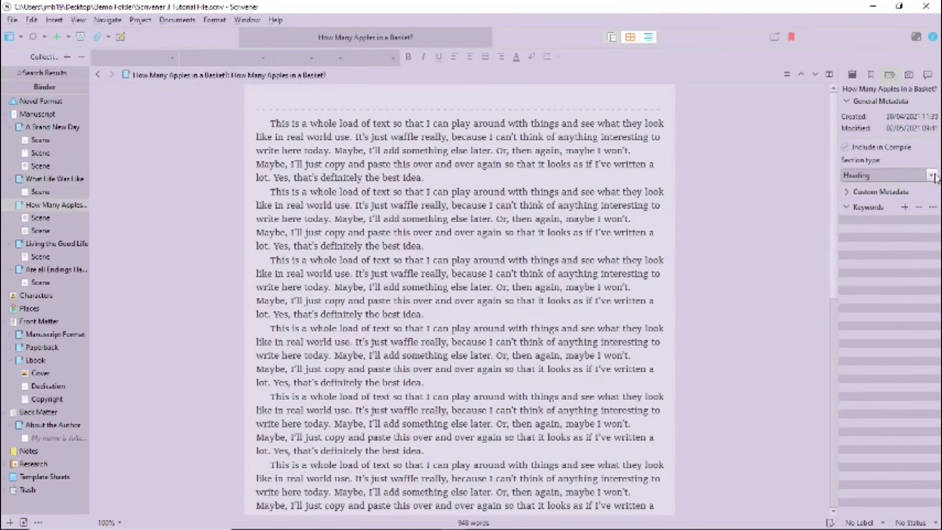
left_click(932, 175)
left_click(878, 230)
left_click(32, 244)
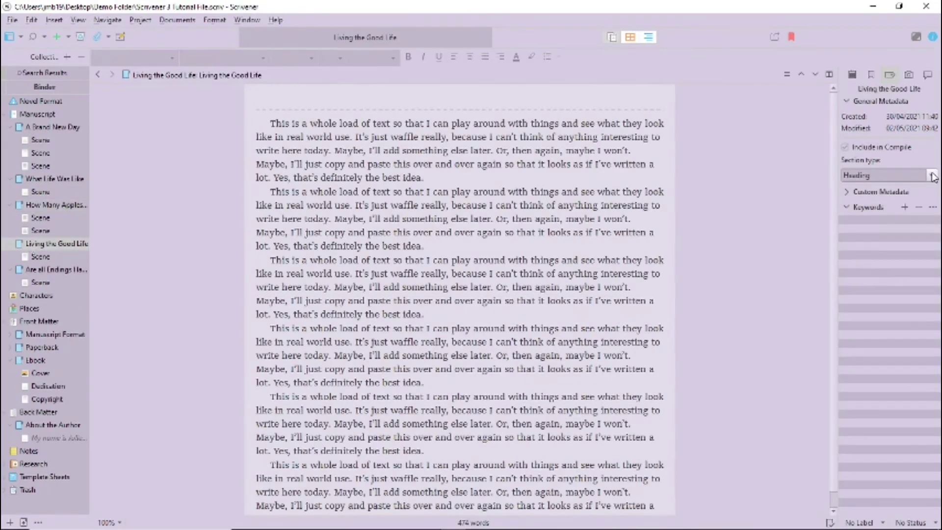
left_click(932, 175)
left_click(879, 231)
- Map Heading sections to the plain Heading layout and Chapter sections to Chapter Title
left_click(32, 269)
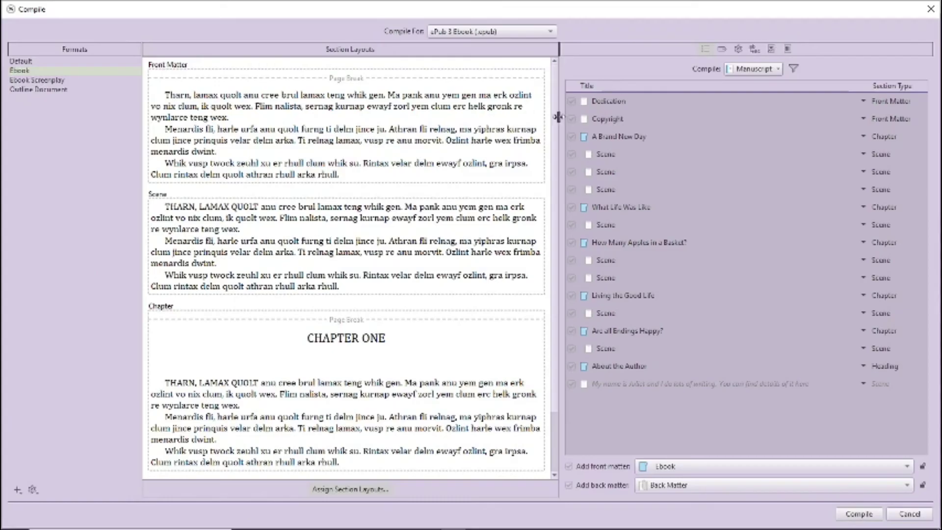
left_click(342, 490)
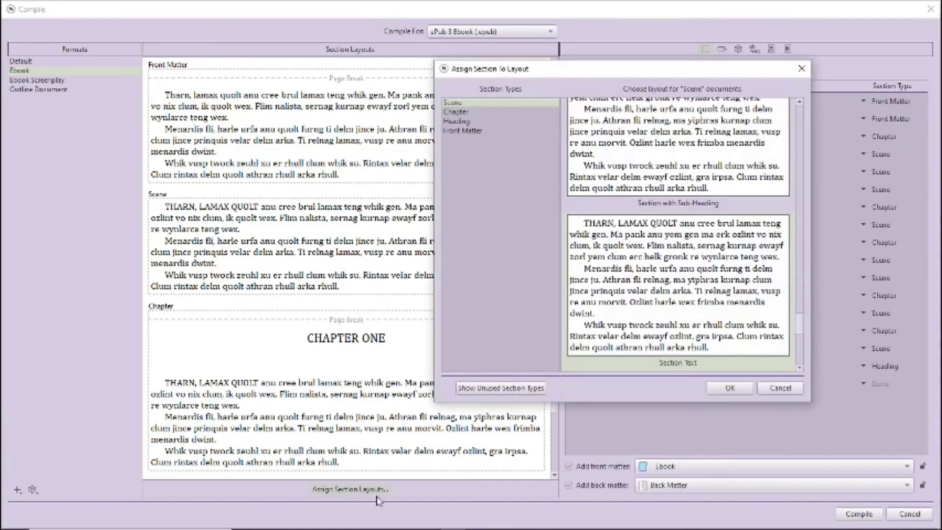
left_click(466, 123)
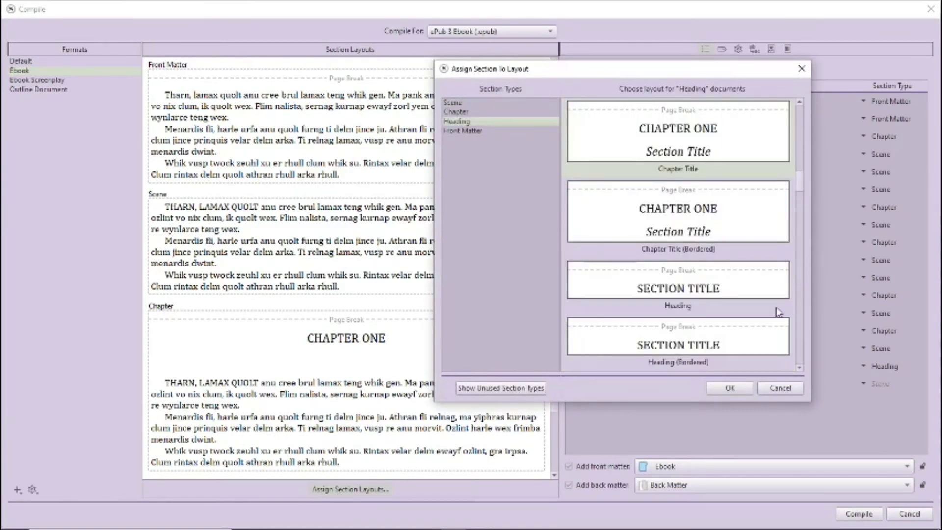
left_click(712, 287)
left_click(472, 112)
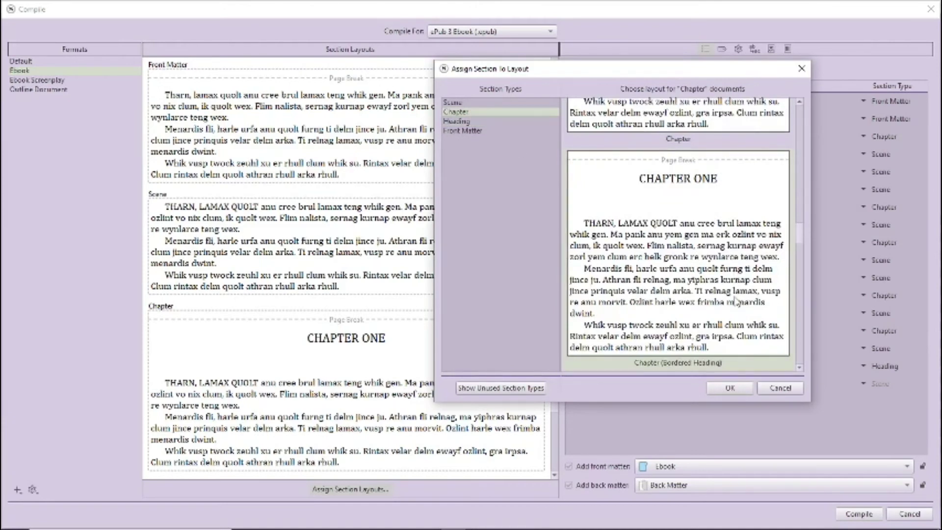
scroll(736, 300, "up", 5)
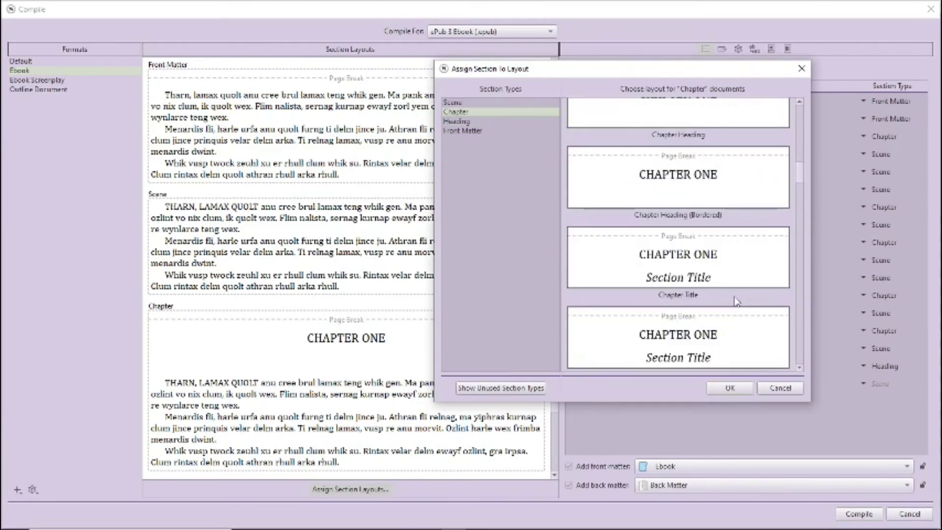
left_click(716, 271)
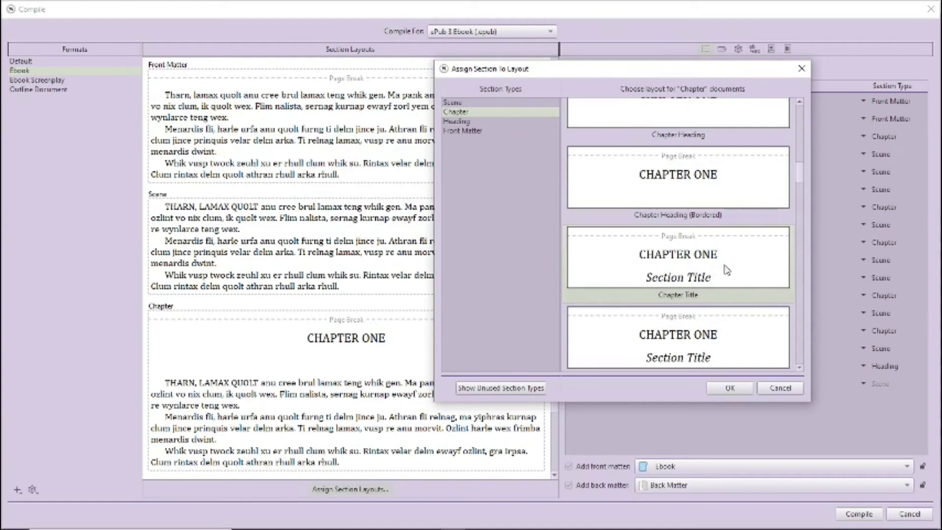
left_click(729, 388)
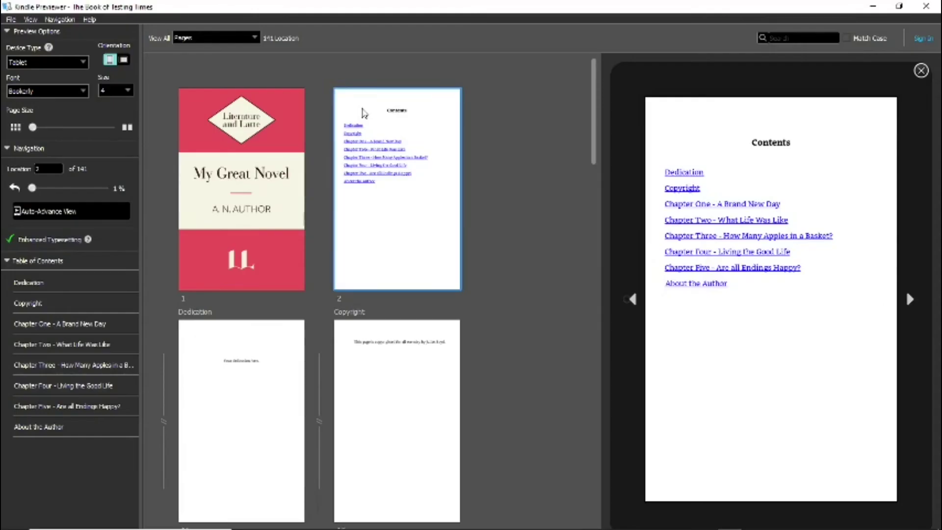
- Page from Contents through Chapter One, Two and Four openings to the Chapter Five opening
left_click(909, 300)
left_click(910, 301)
left_click(910, 301)
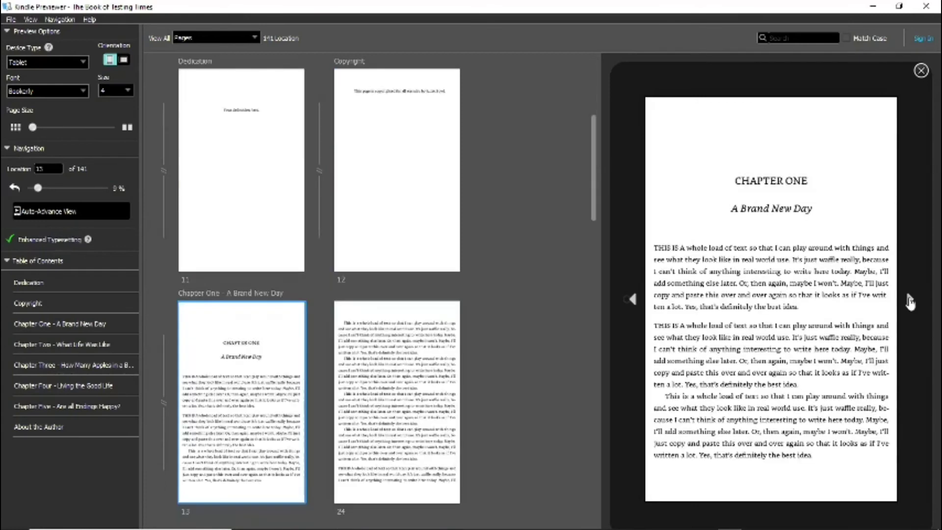
left_click(910, 300)
left_click(910, 300)
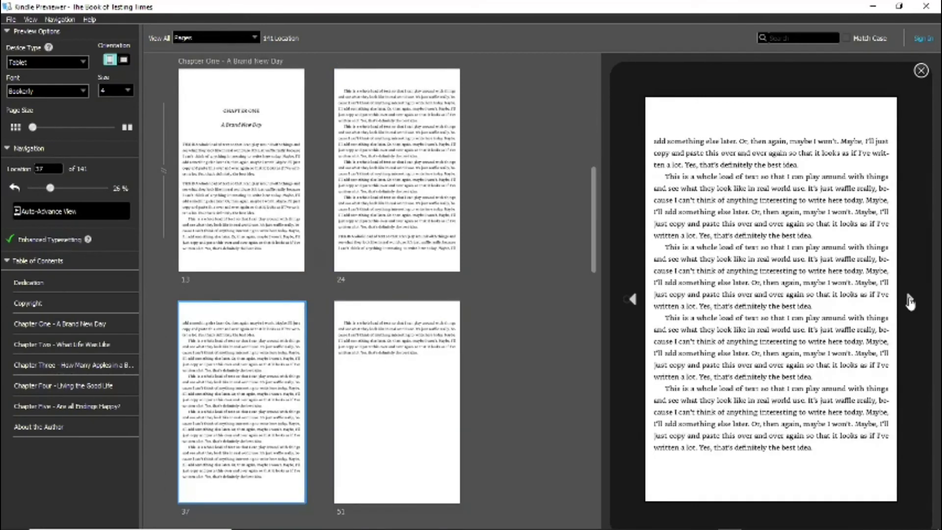
left_click(911, 300)
left_click(910, 300)
left_click(911, 300)
left_click(910, 300)
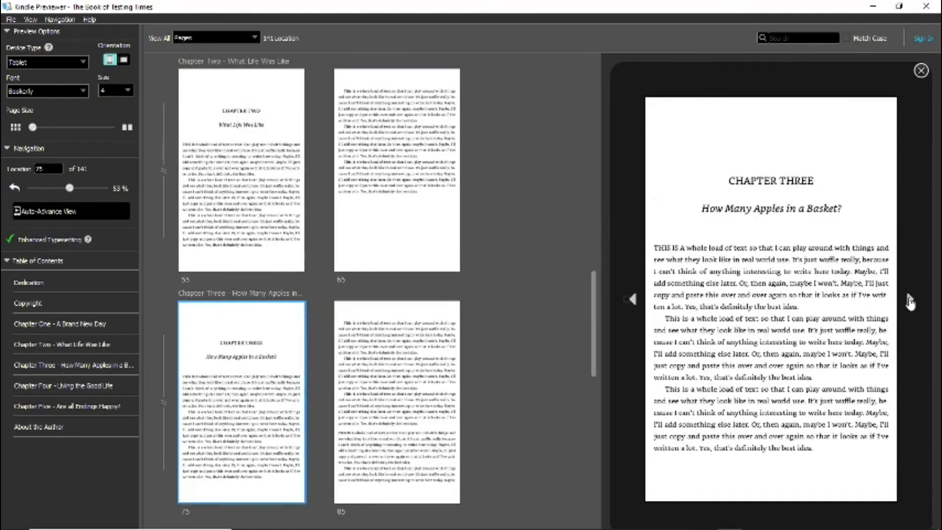
left_click(910, 301)
left_click(910, 301)
left_click(910, 300)
left_click(910, 300)
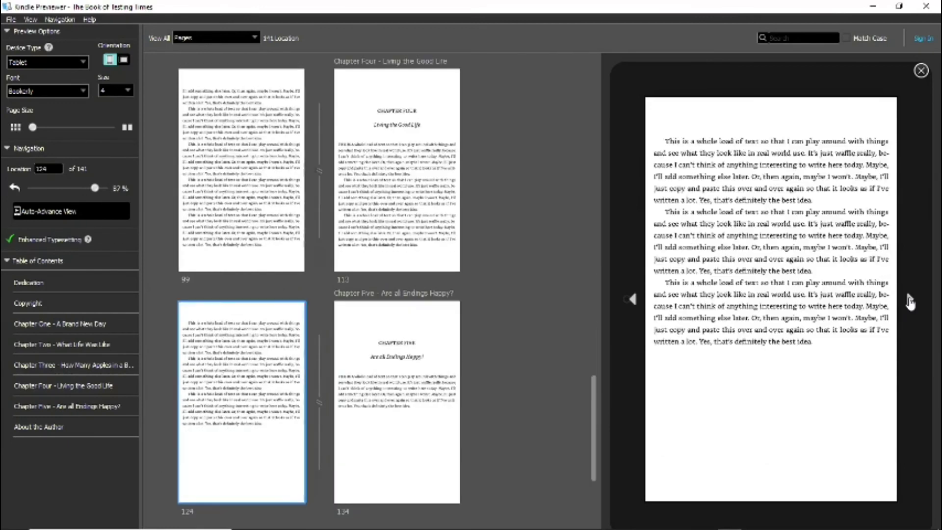
left_click(910, 301)
left_click(910, 300)
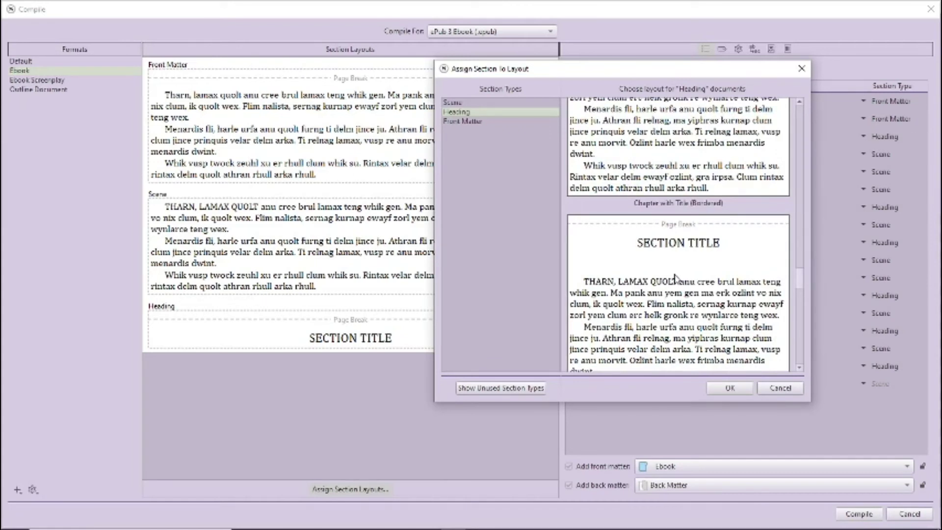
scroll(675, 278, "down", 3)
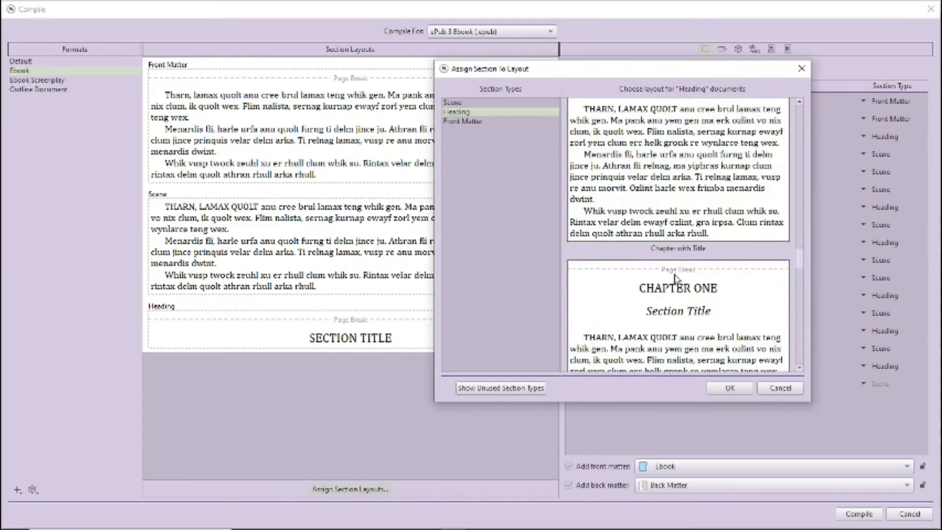
scroll(675, 278, "down", 5)
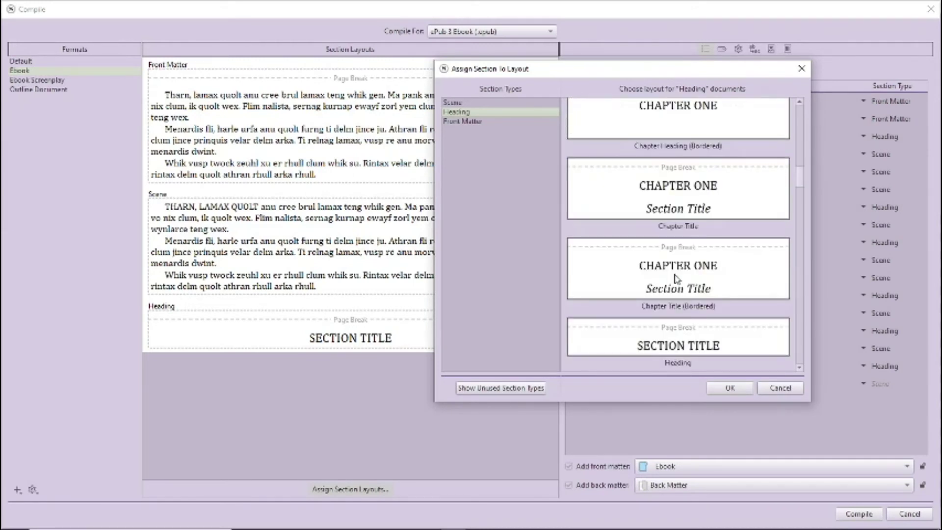
scroll(675, 278, "up", 5)
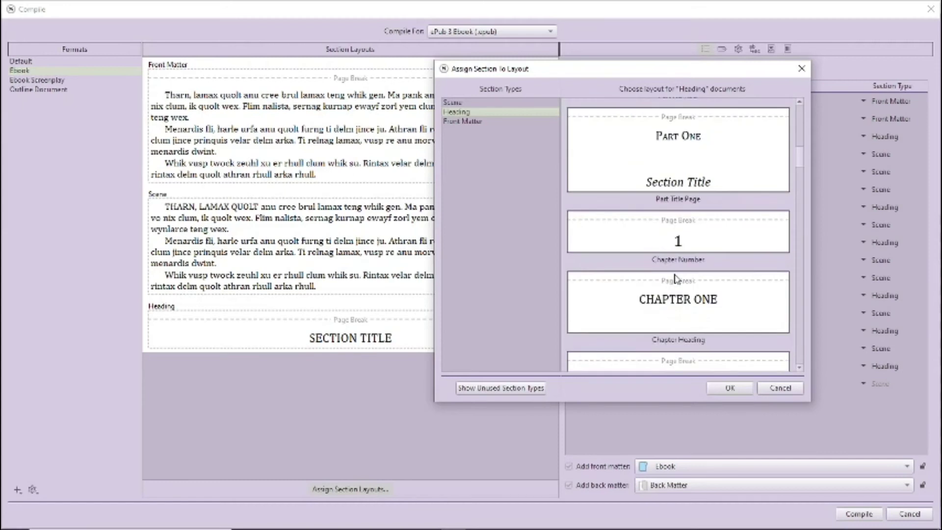